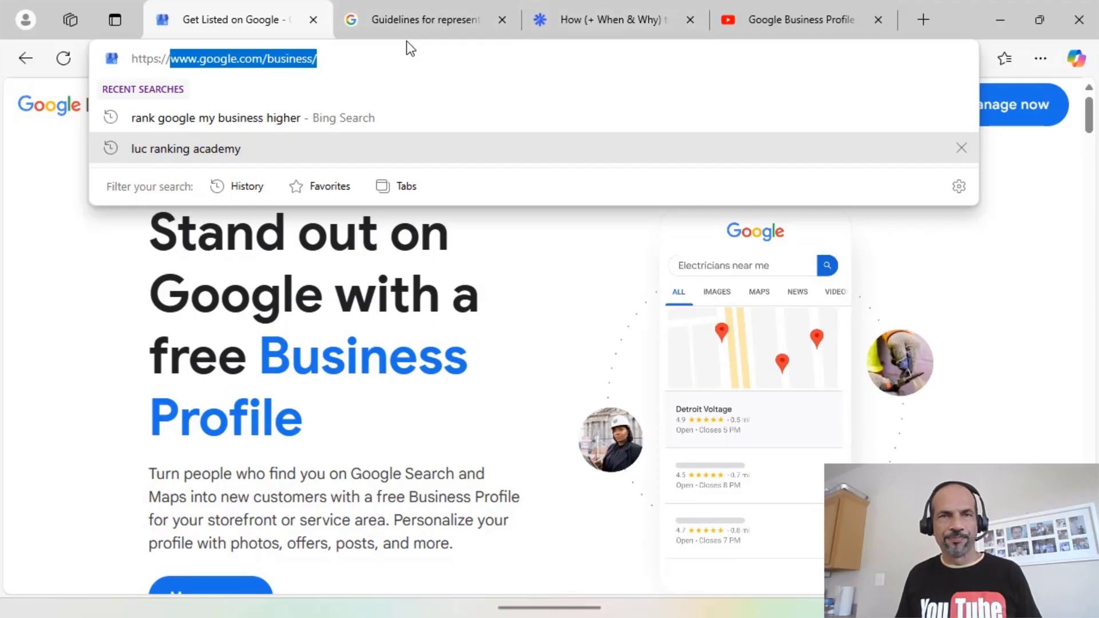
Review the guidelines for representing a business on Google, and highlight the Ka$h Kar wash description task in second-video.txt in Notepad.
click(428, 21)
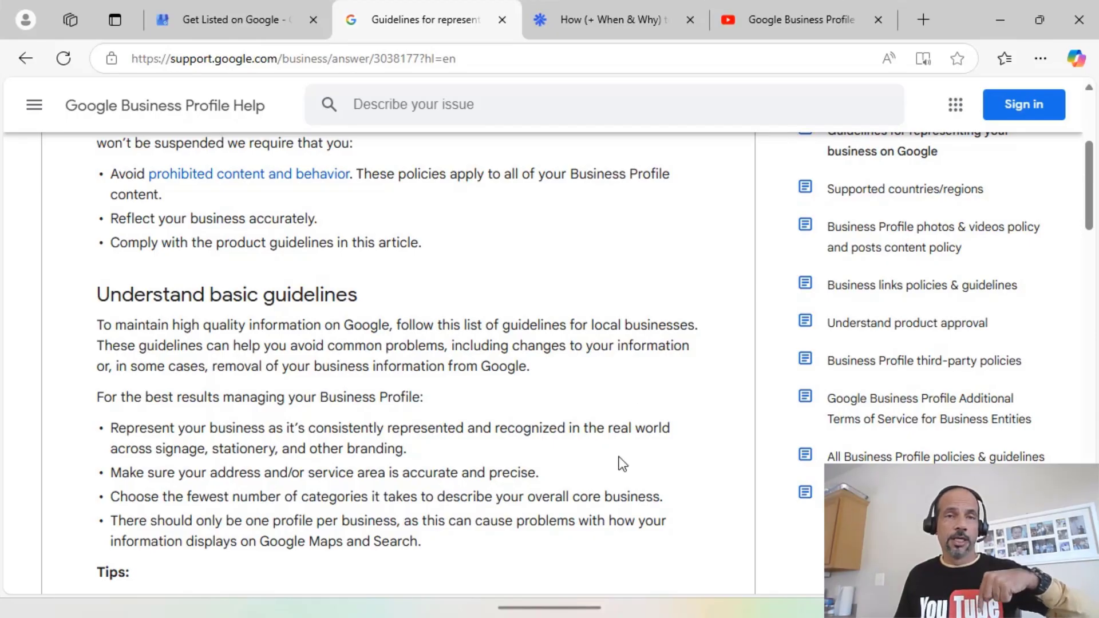
scroll(620, 461, up, 5)
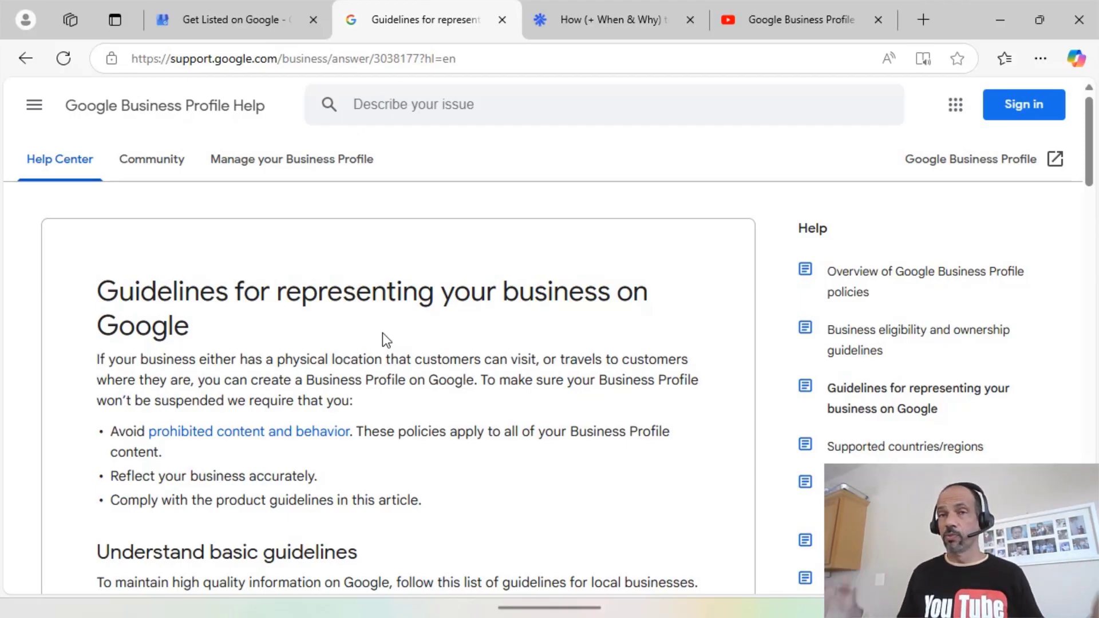
mouse_move(87, 570)
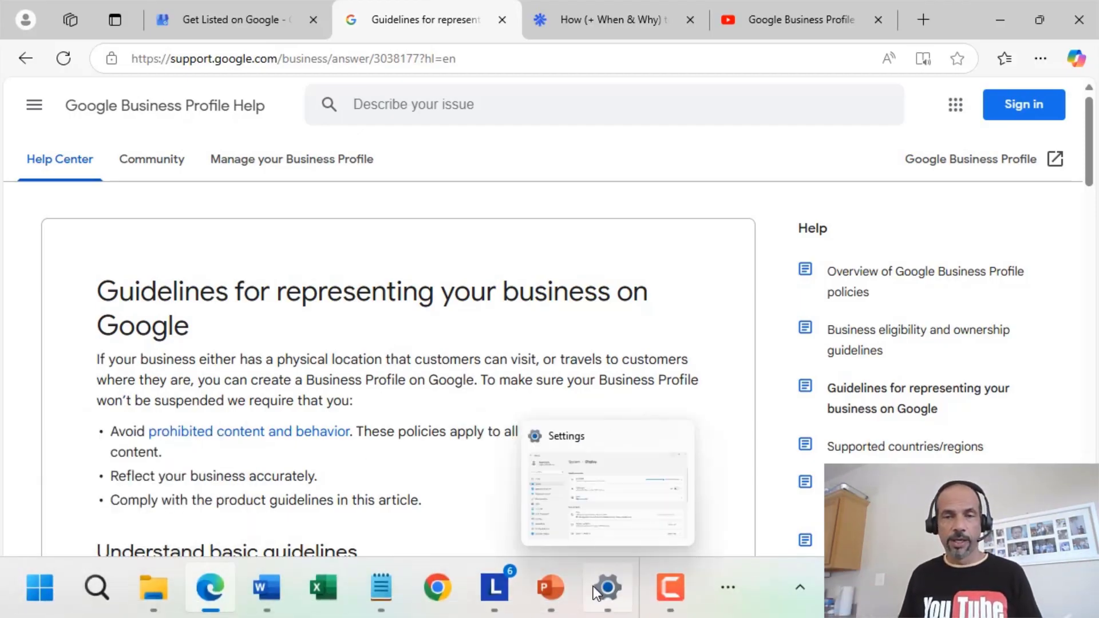
click(394, 588)
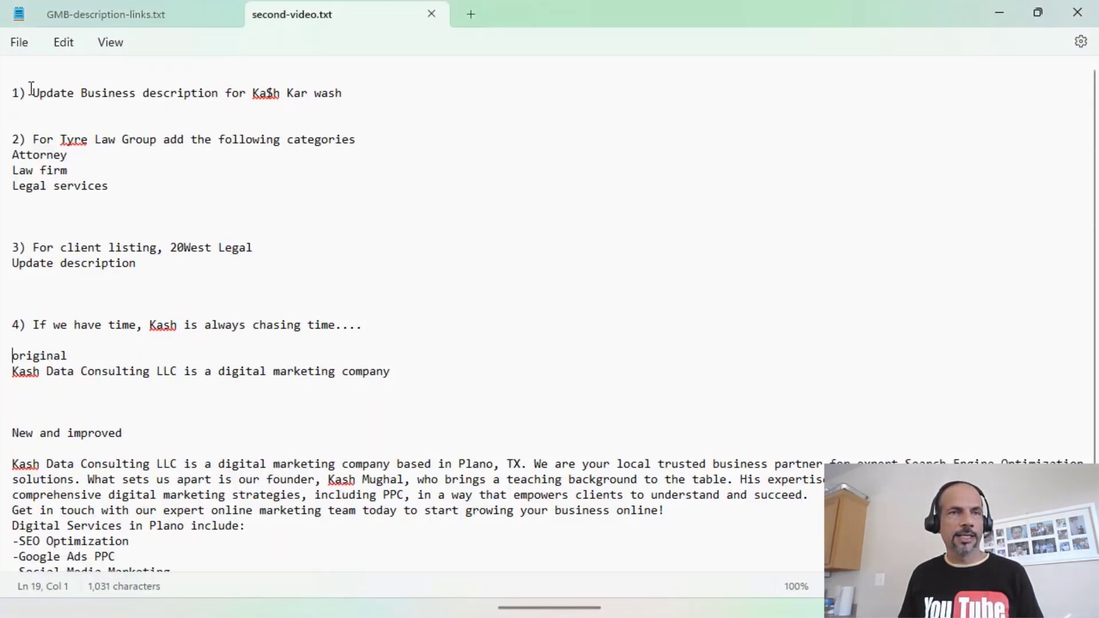
drag(32, 92, 342, 92)
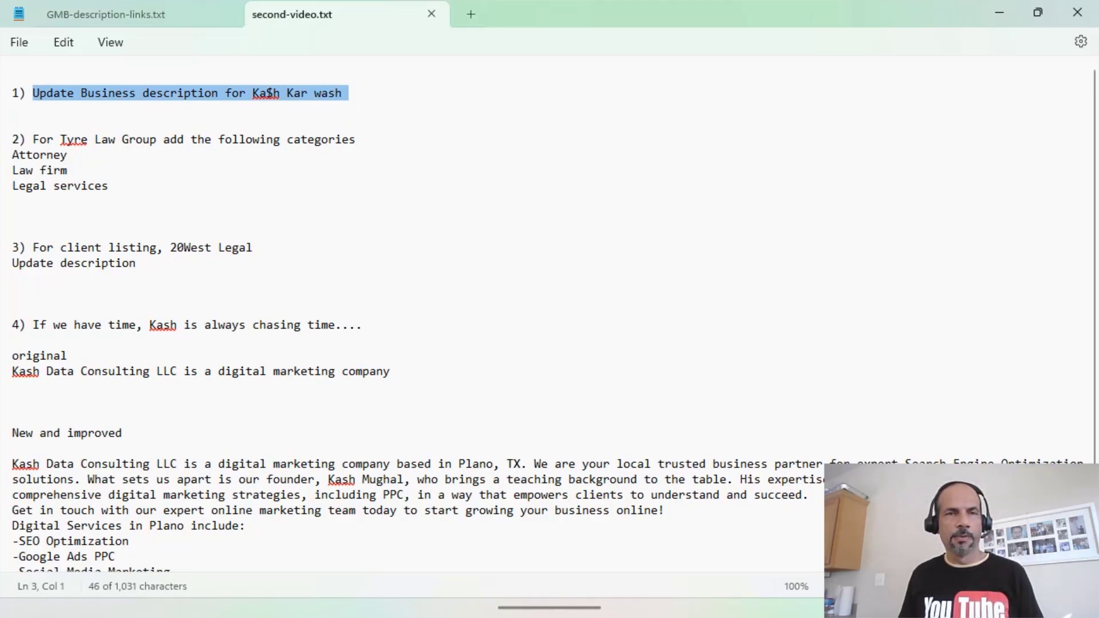
Switch to Chrome with the Person 1 profile and open Kash Kar Wash's business information through Business Profile Manager.
mouse_move(447, 615)
click(424, 583)
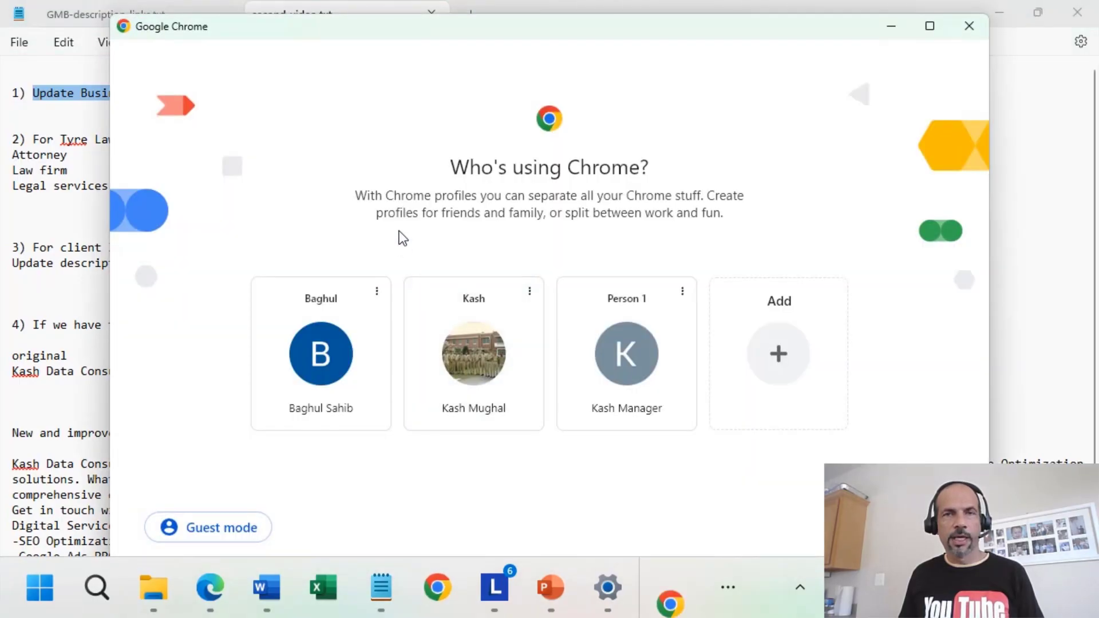
click(625, 371)
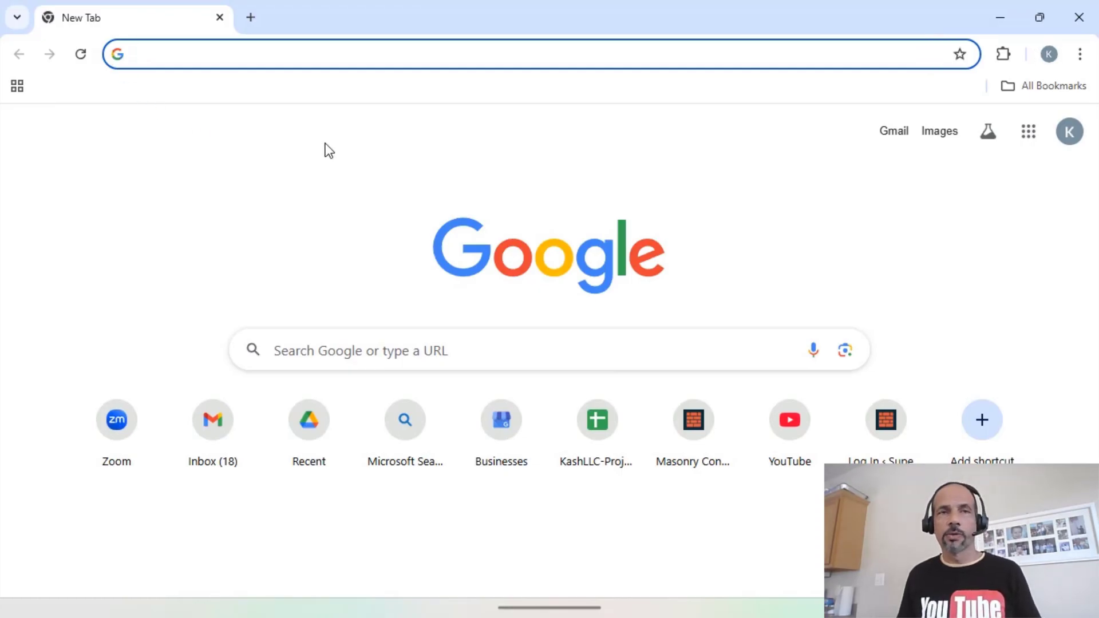
click(1035, 136)
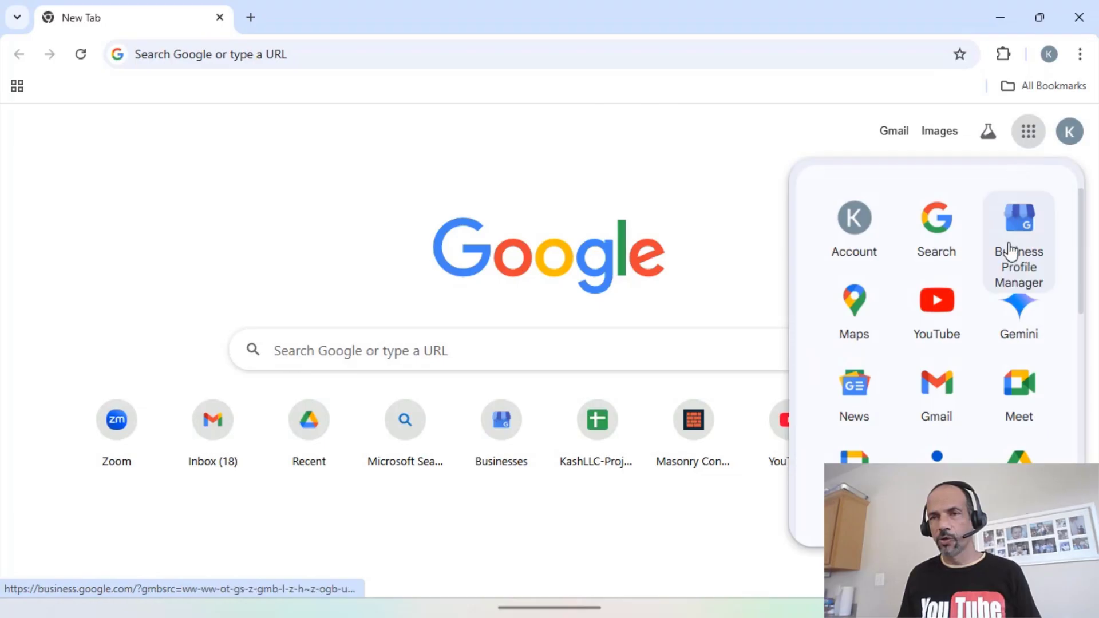
click(1019, 246)
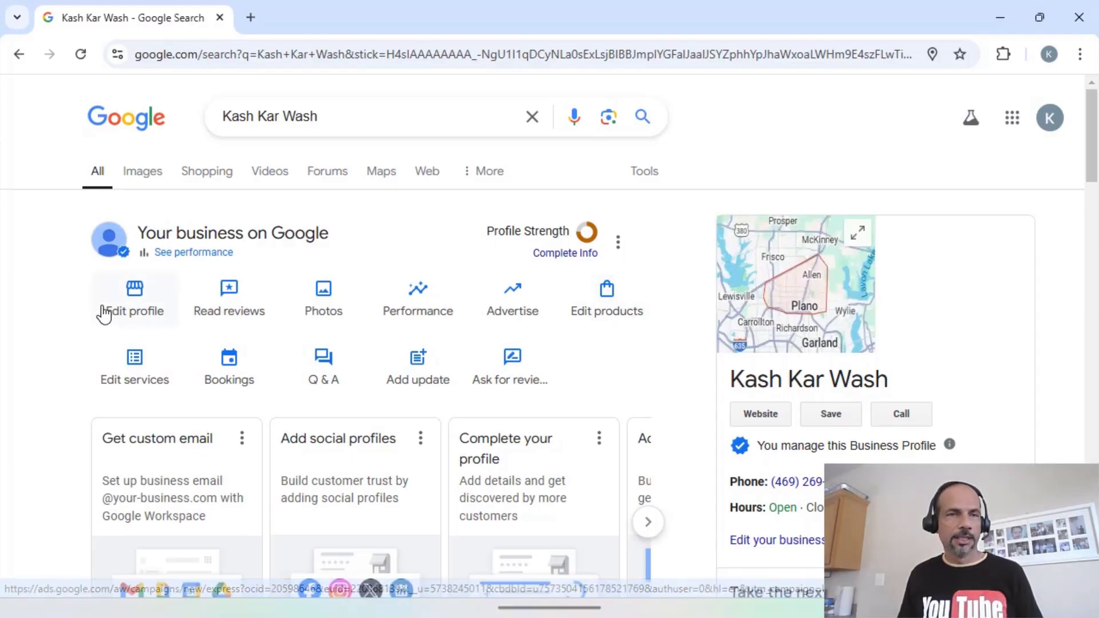
click(132, 312)
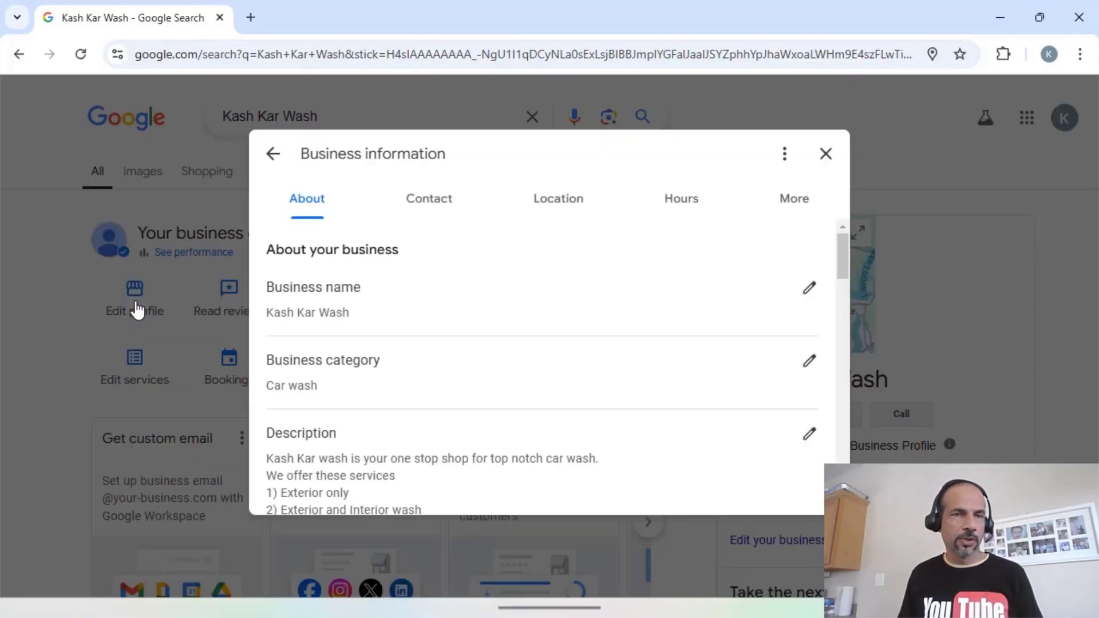
Browse the additional business categories matching "auto" for Kash Kar Wash, and discard the category edit.
scroll(650, 330, down, 2)
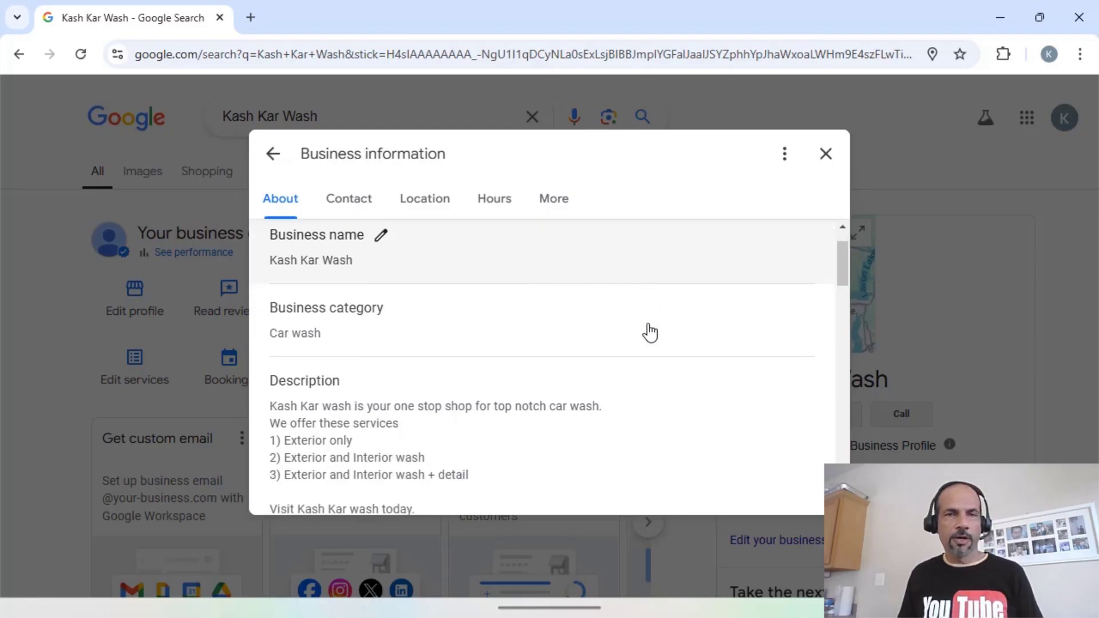
scroll(572, 329, up, 2)
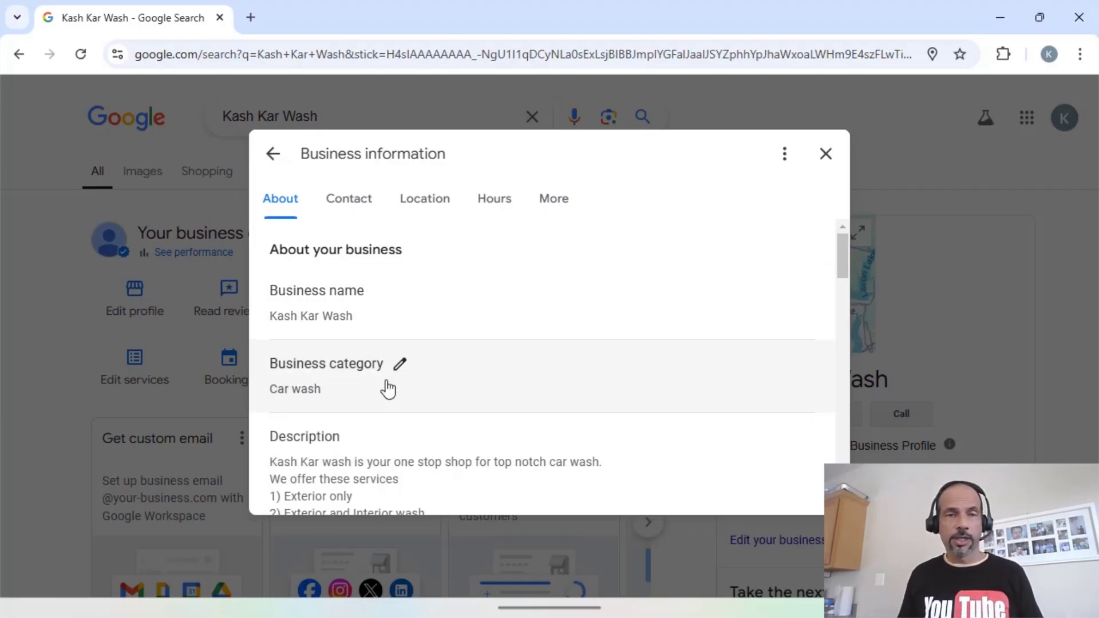
scroll(387, 388, down, 2)
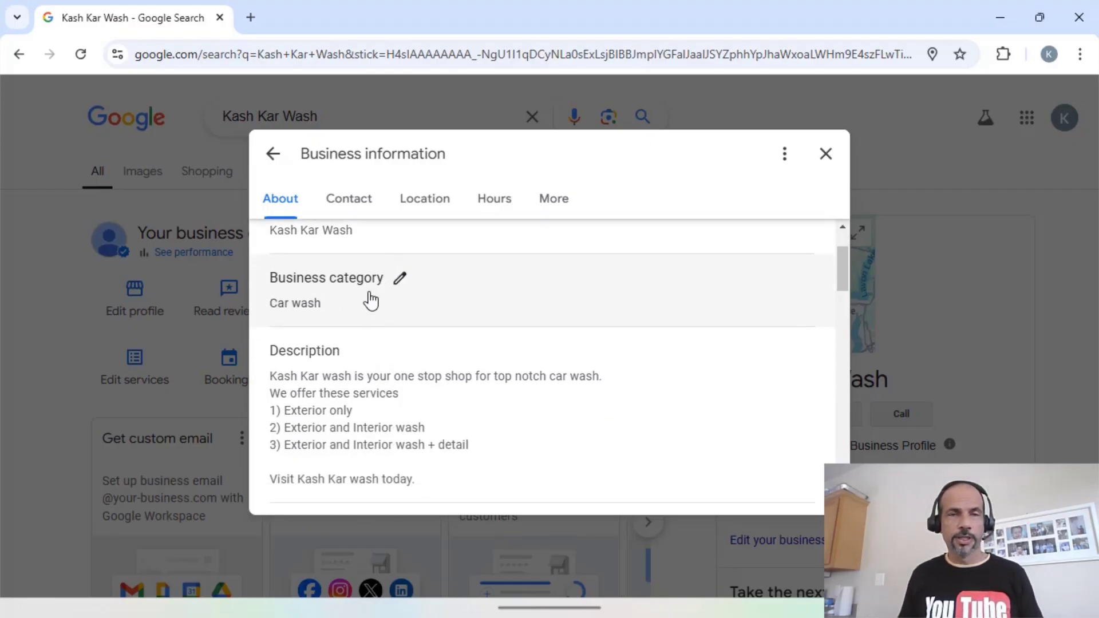
click(400, 280)
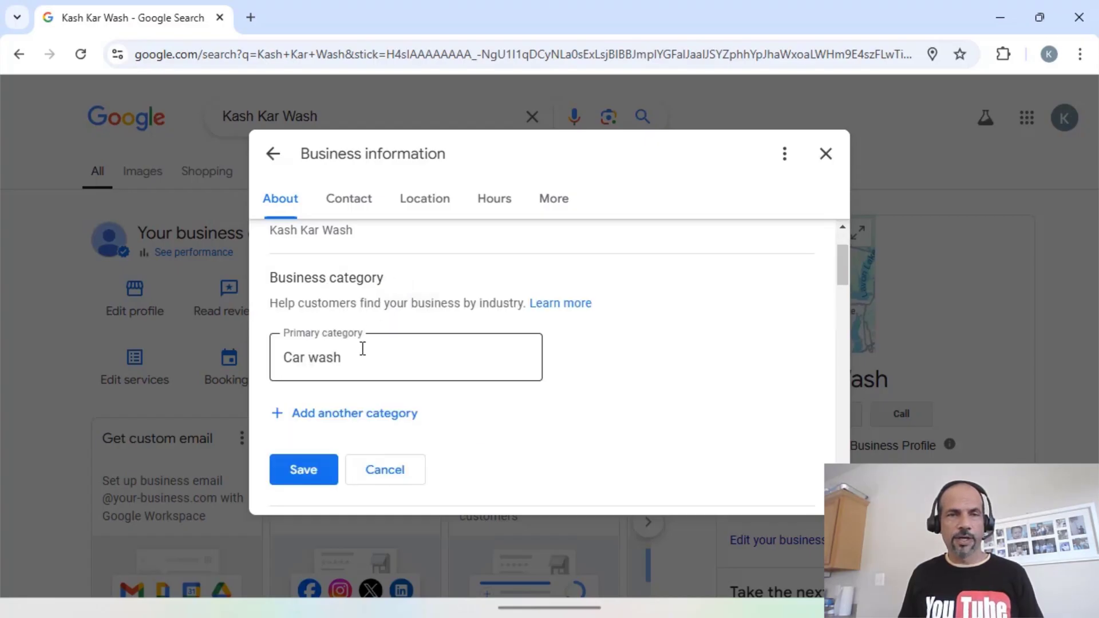
click(351, 418)
text(auto)
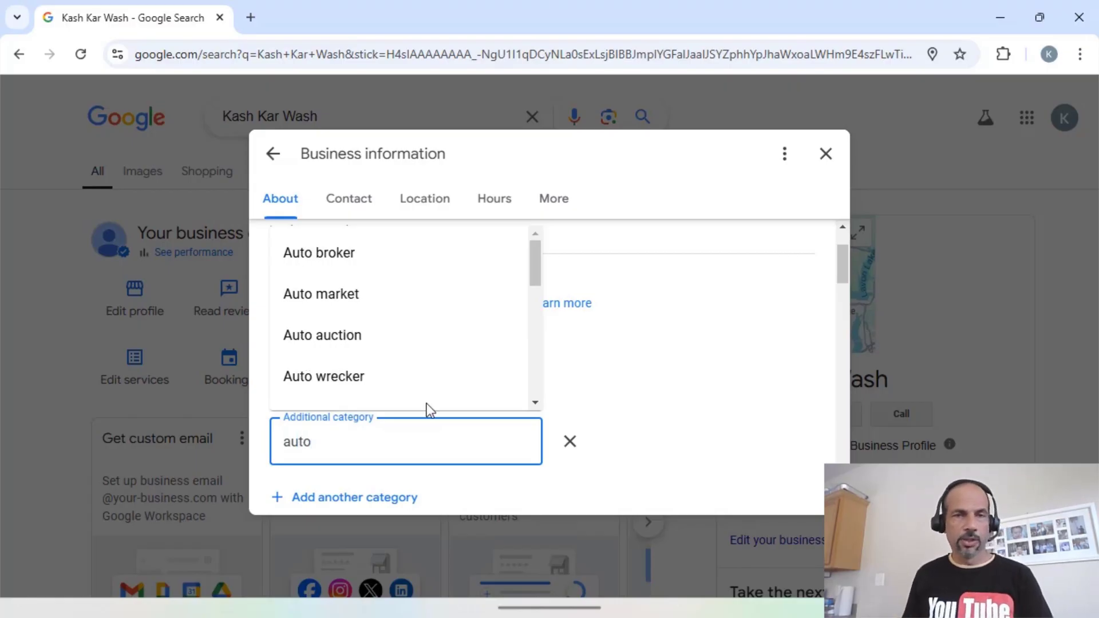
scroll(397, 368, down, 3)
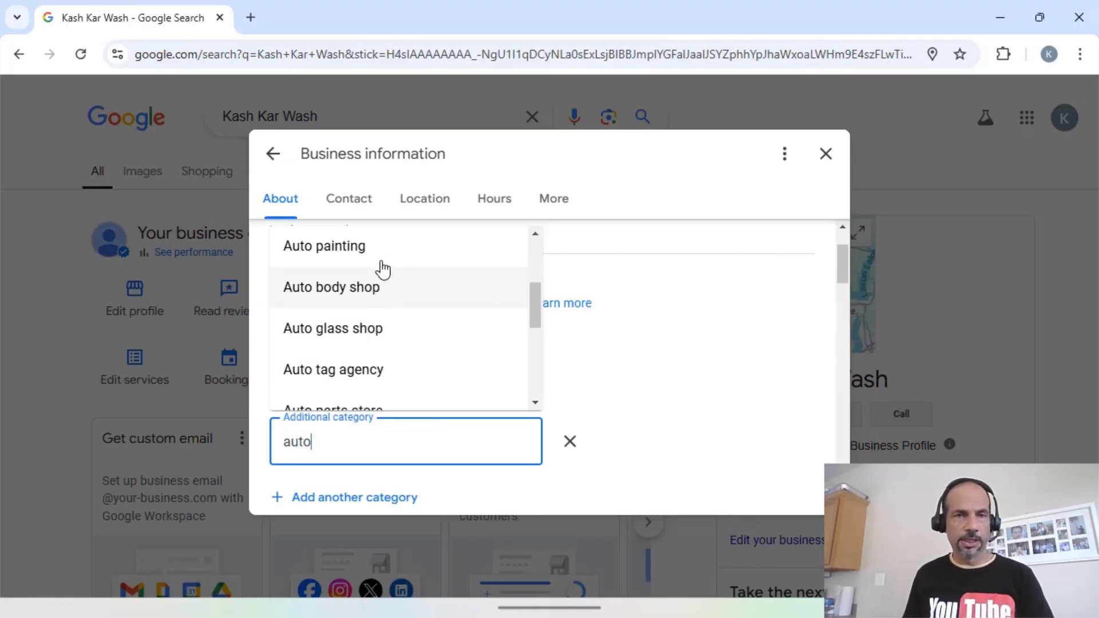
scroll(372, 303, down, 2)
scroll(384, 307, down, 2)
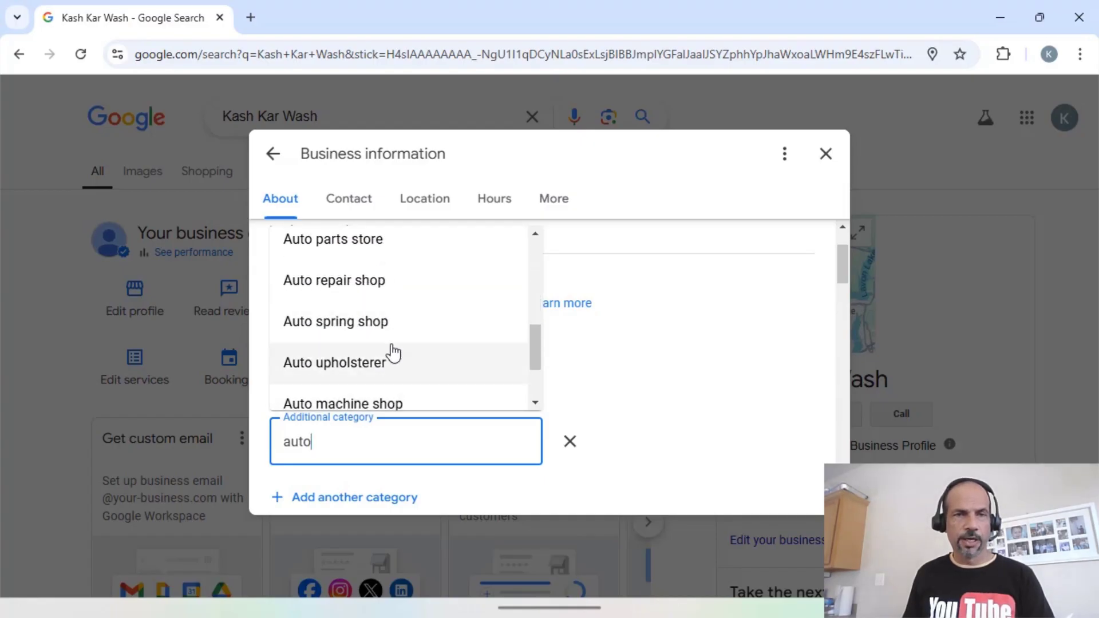
click(561, 450)
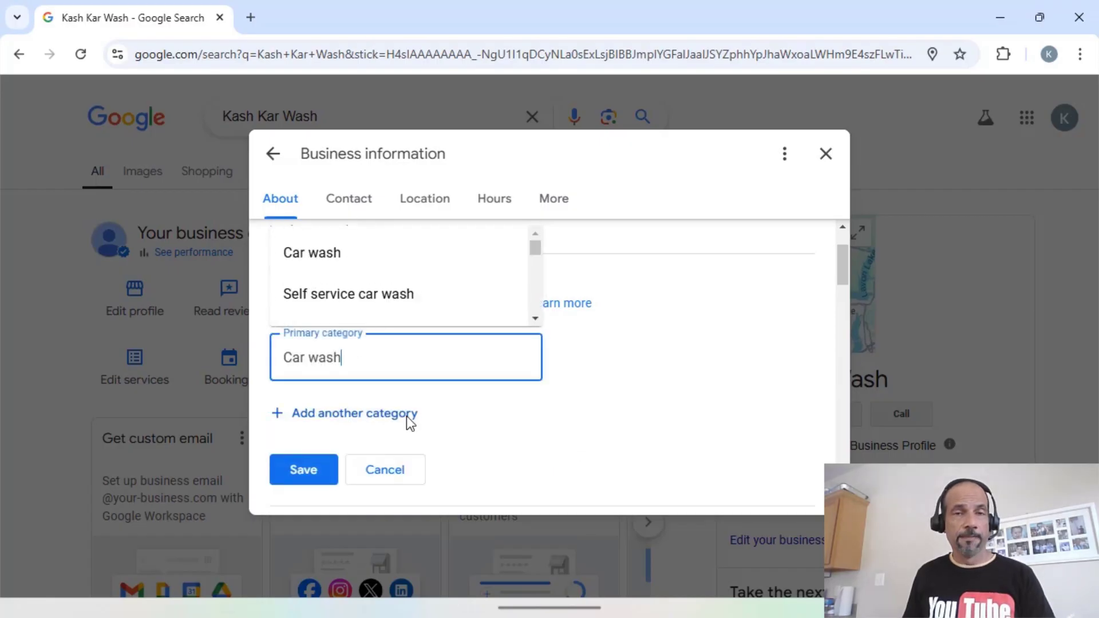
click(419, 470)
Open the Kash Kar Wash description for editing and highlight its character counter.
scroll(576, 391, down, 2)
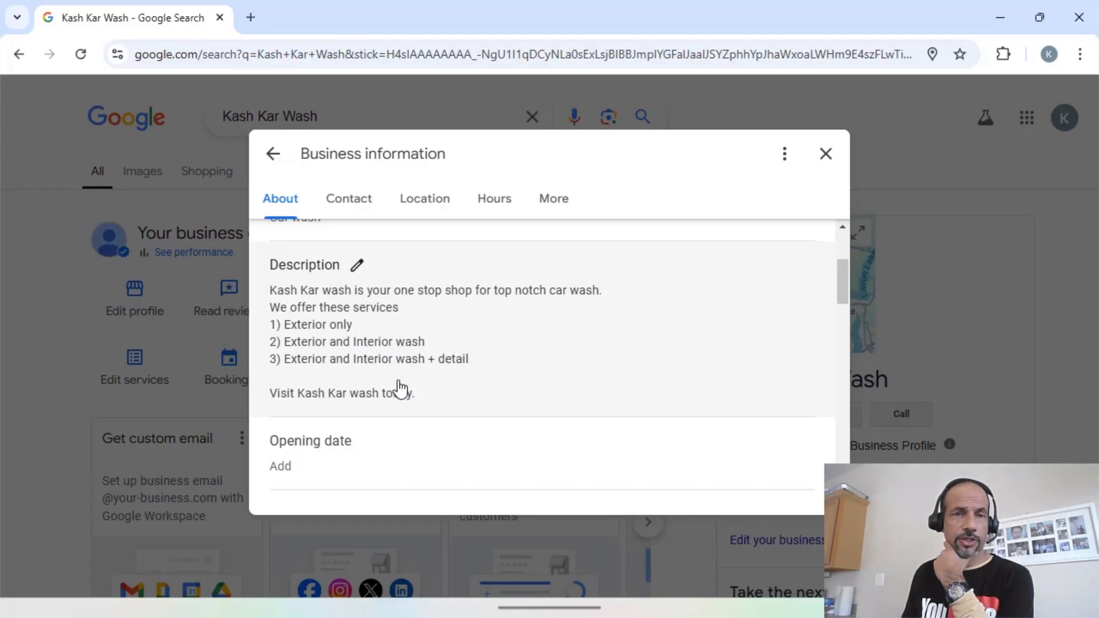
click(356, 269)
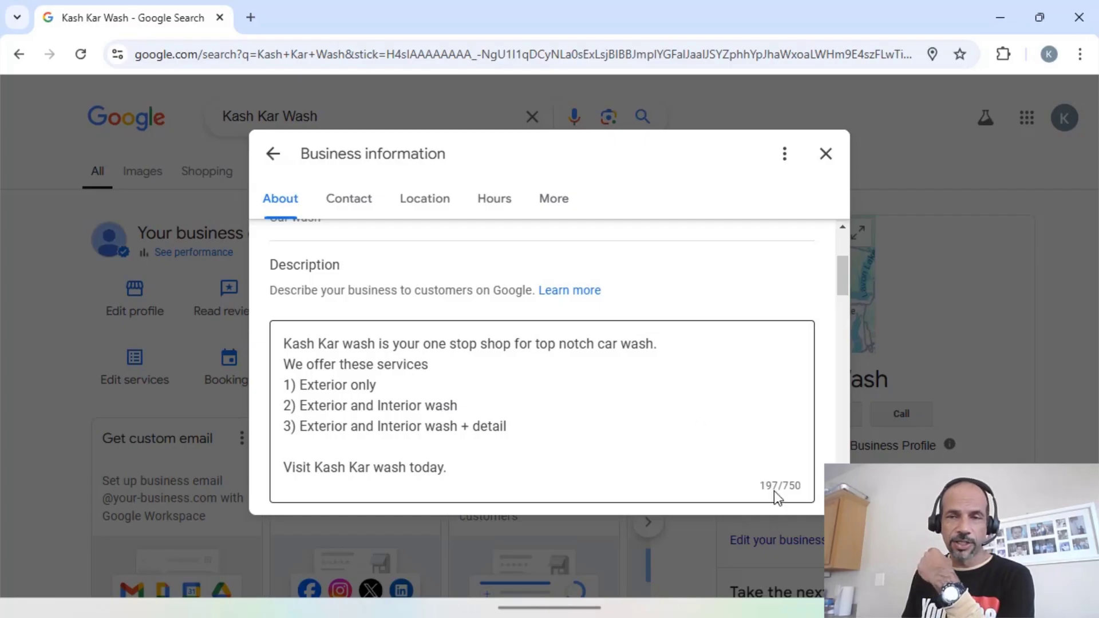
drag(782, 486, 794, 491)
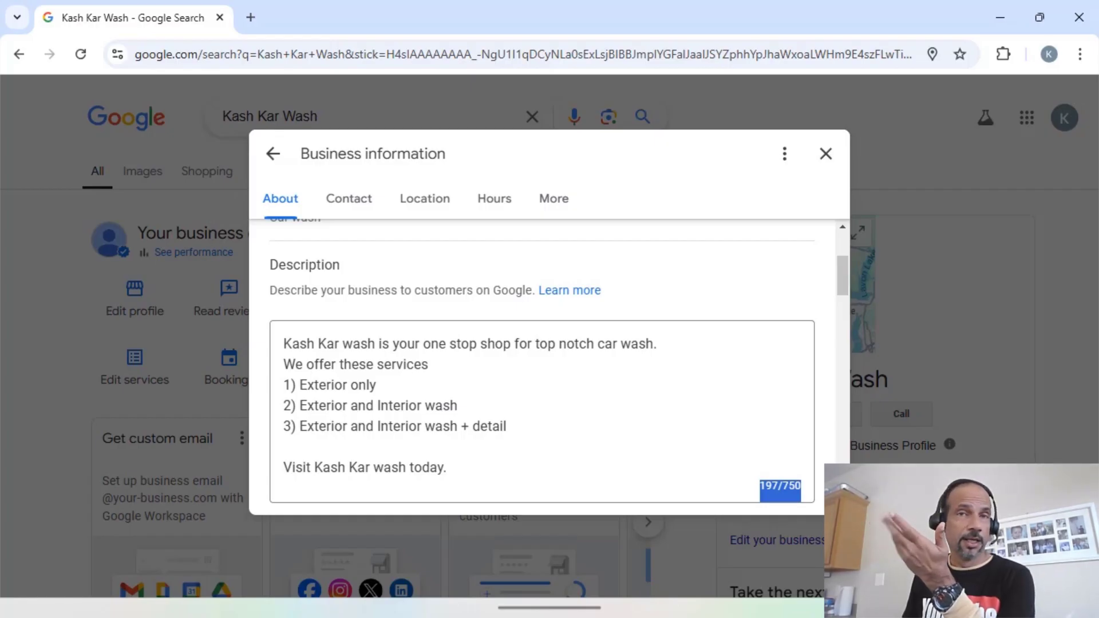
Switch to Long-biz-desc-updated.docx in Word and examine the rewritten description and its notes on character limit, keywords and geo hints.
mouse_move(466, 575)
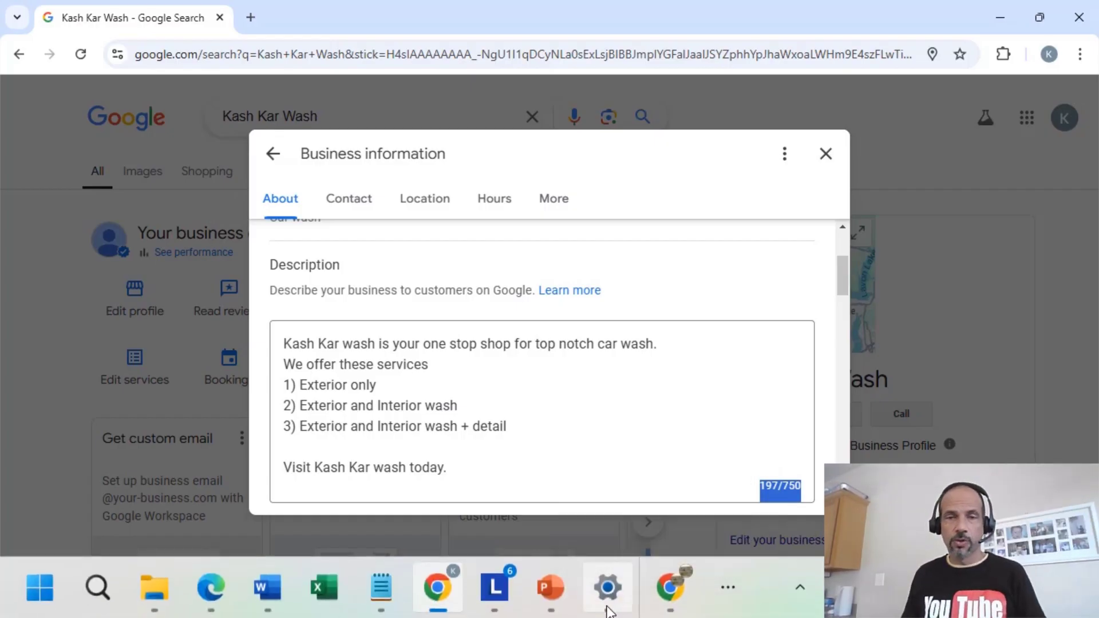
mouse_move(263, 598)
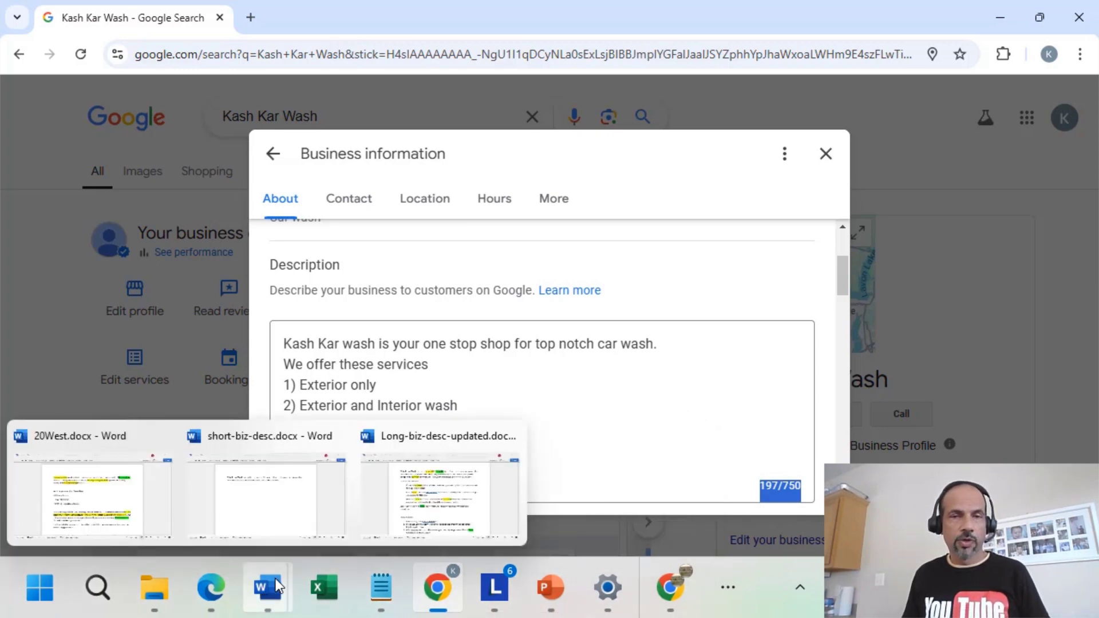
click(427, 492)
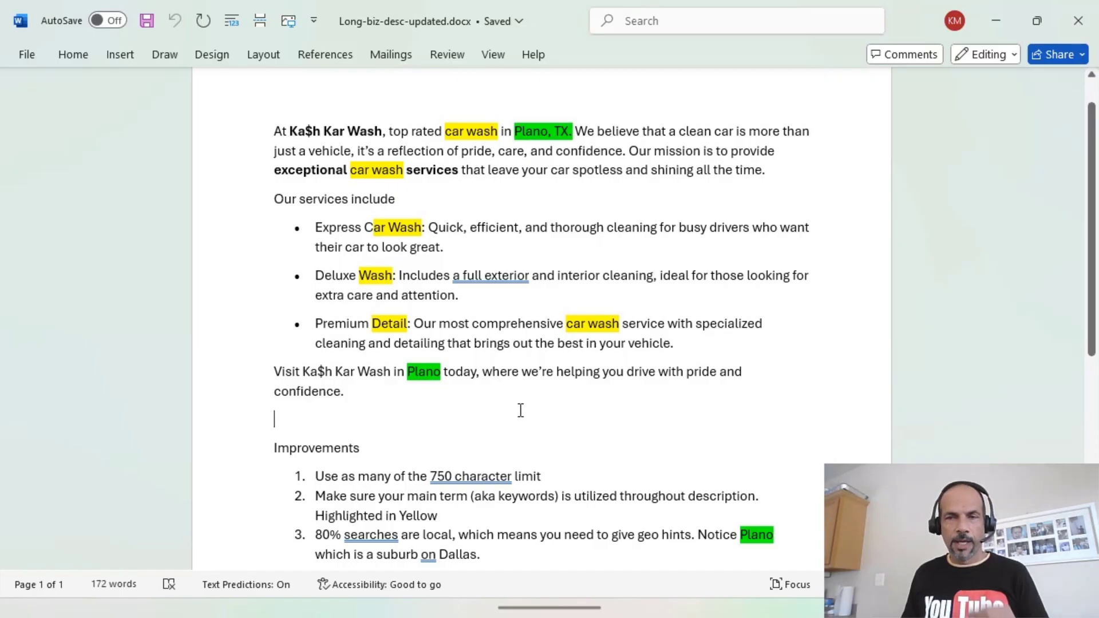
scroll(520, 411, down, 1)
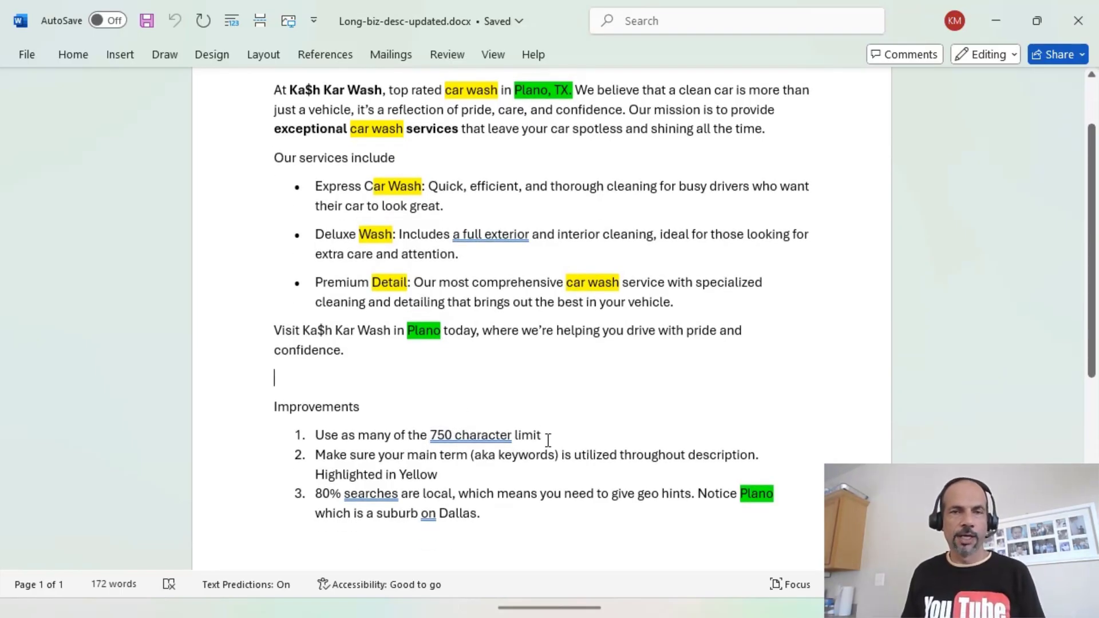
drag(431, 436, 541, 436)
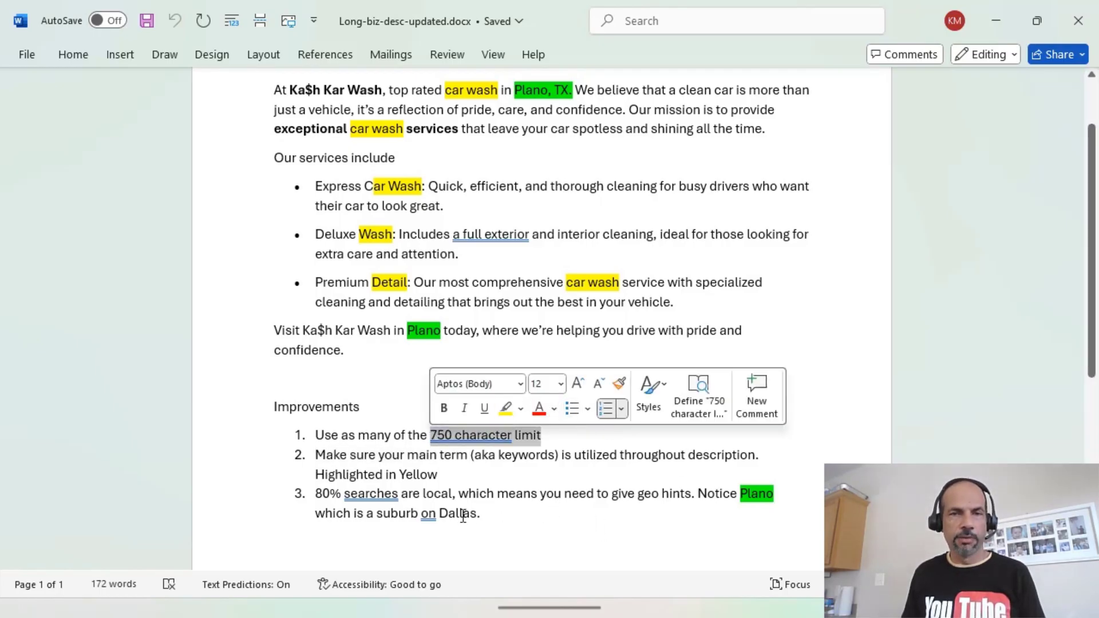
click(532, 547)
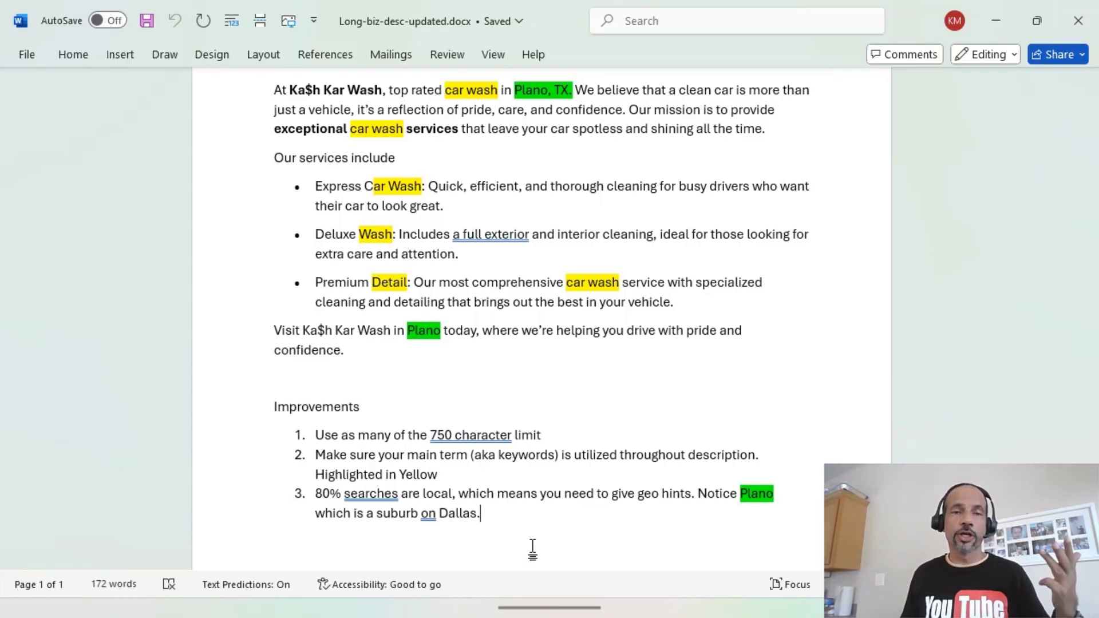
scroll(617, 435, up, 1)
scroll(617, 435, up, 2)
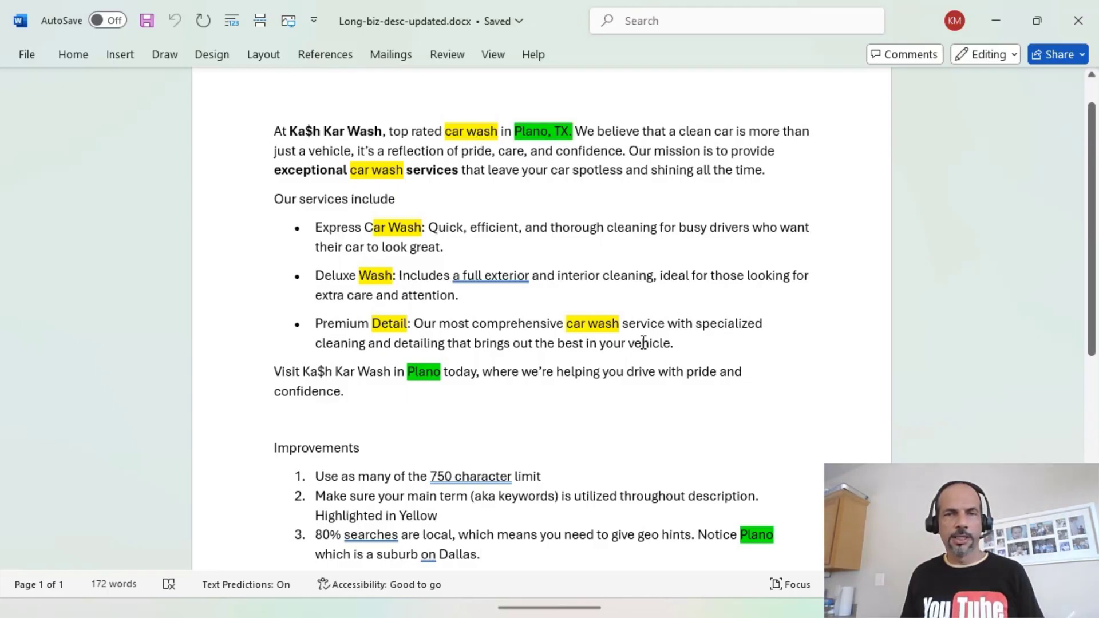
scroll(536, 407, down, 1)
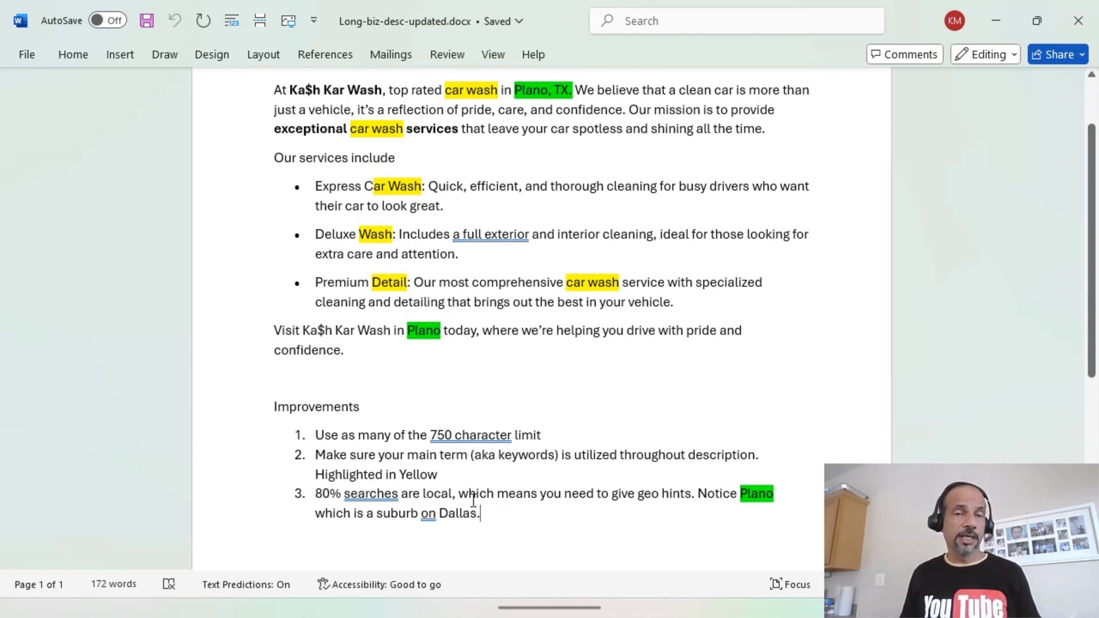
double_click(367, 492)
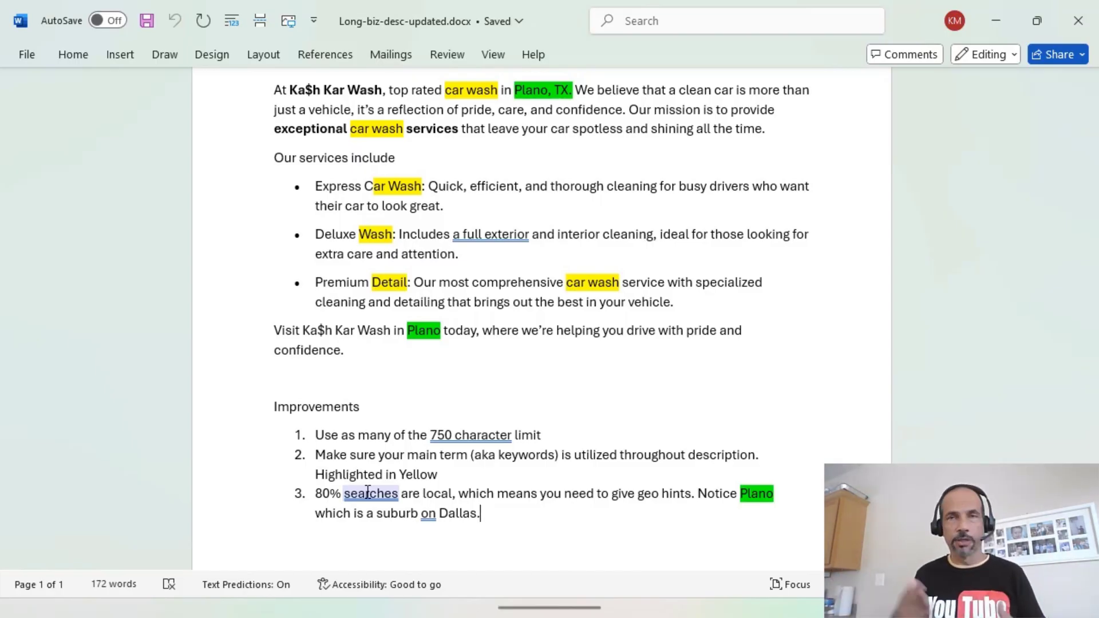
click(700, 515)
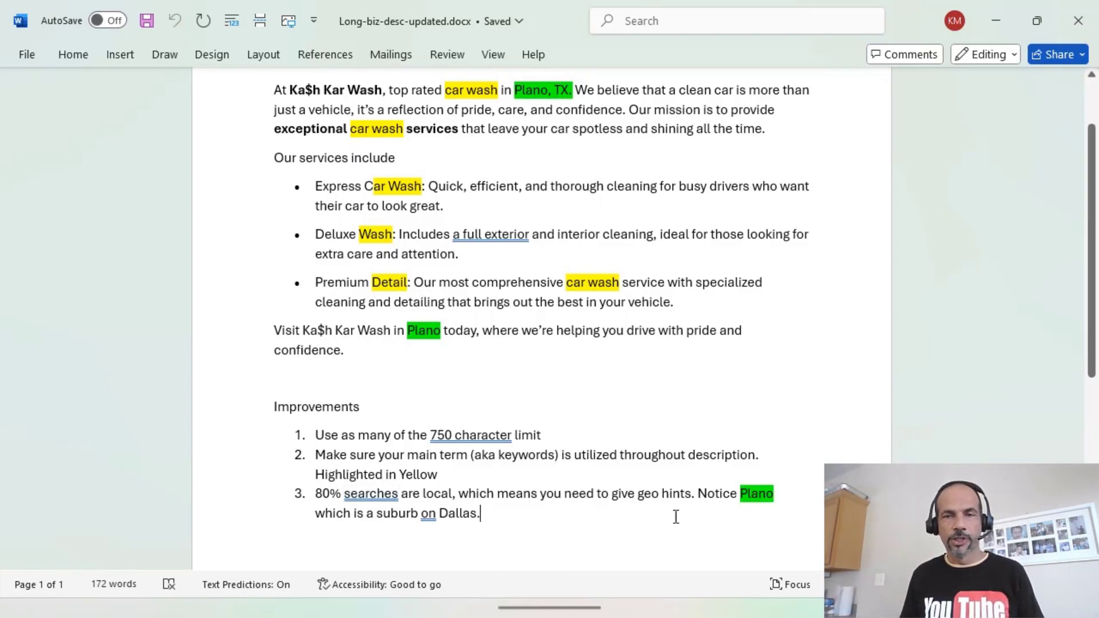
drag(475, 493, 746, 493)
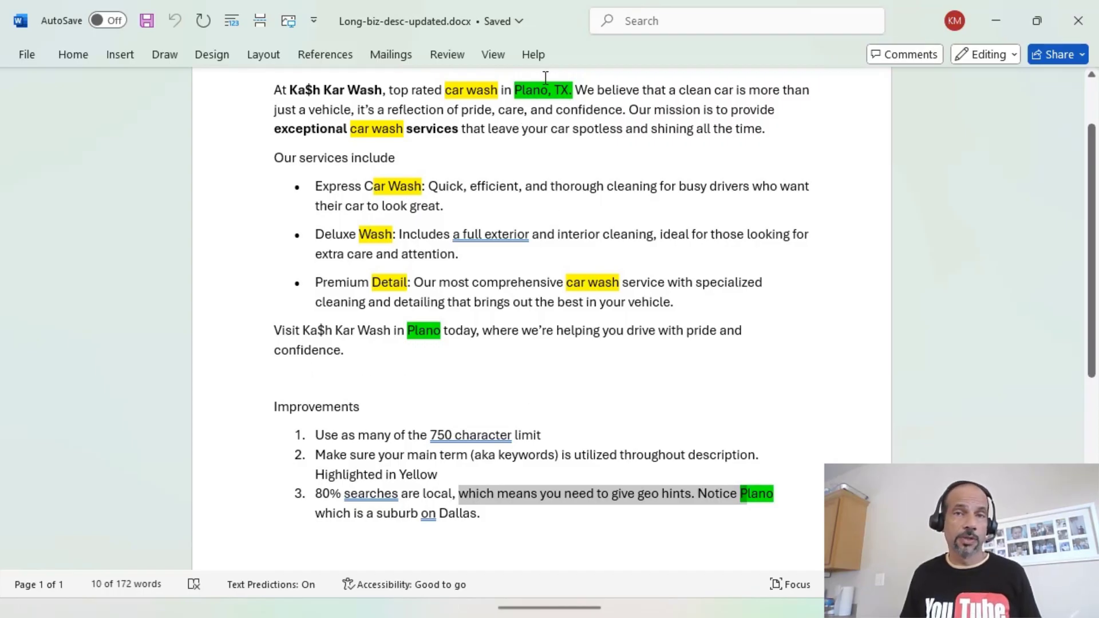
click(548, 90)
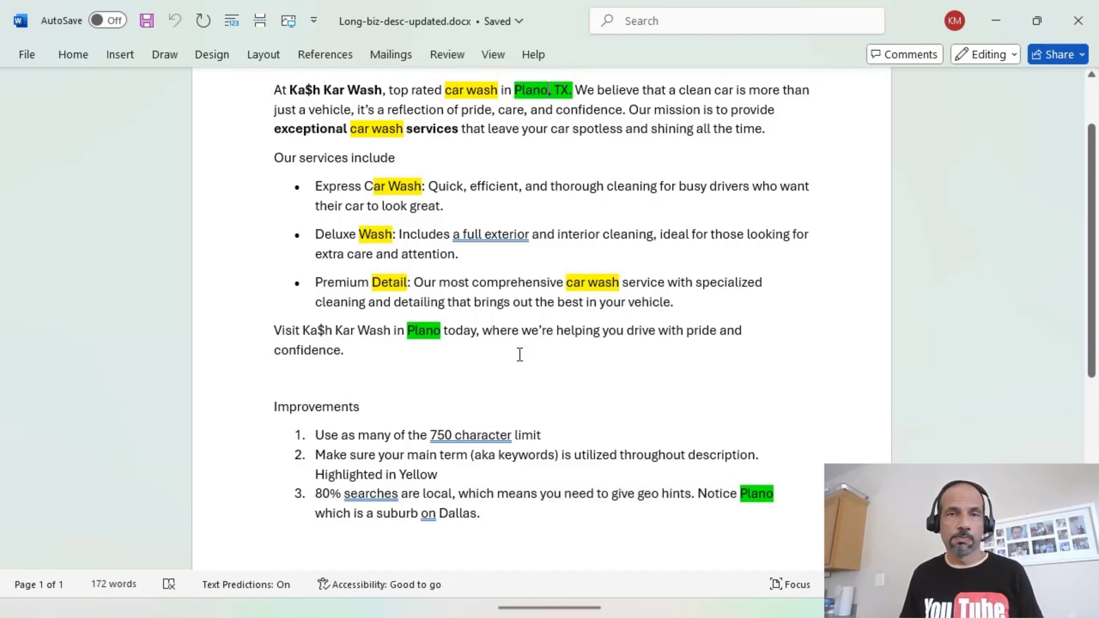
Copy the rewritten description from the Word document and replace Kash Kar Wash's existing description with it in Chrome.
drag(346, 350, 248, 76)
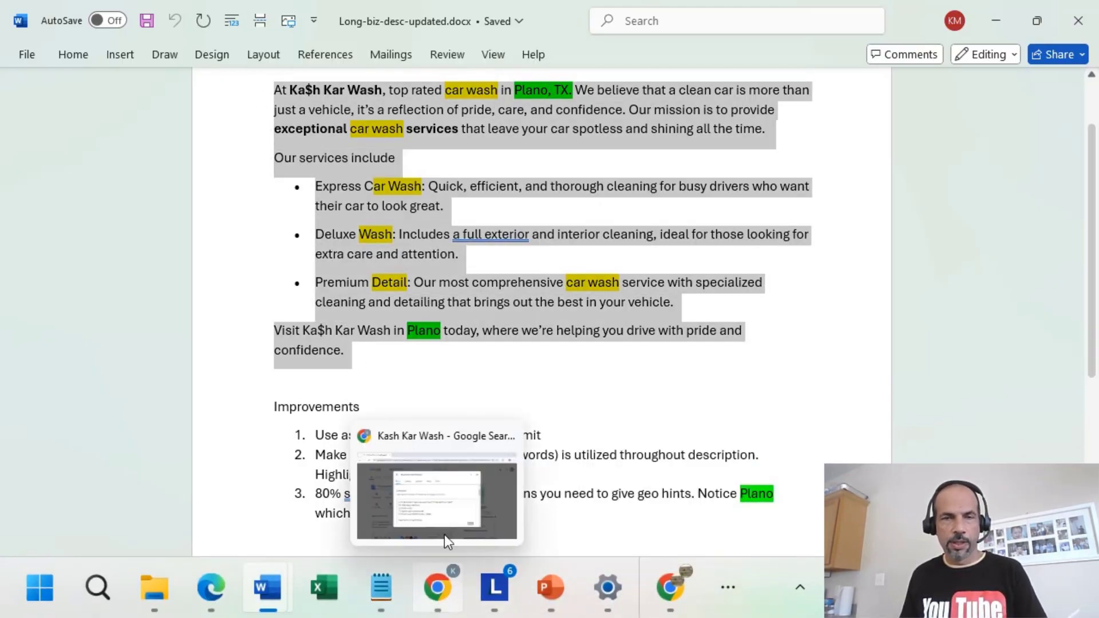
click(445, 537)
drag(469, 470, 250, 335)
key(BackSpace)
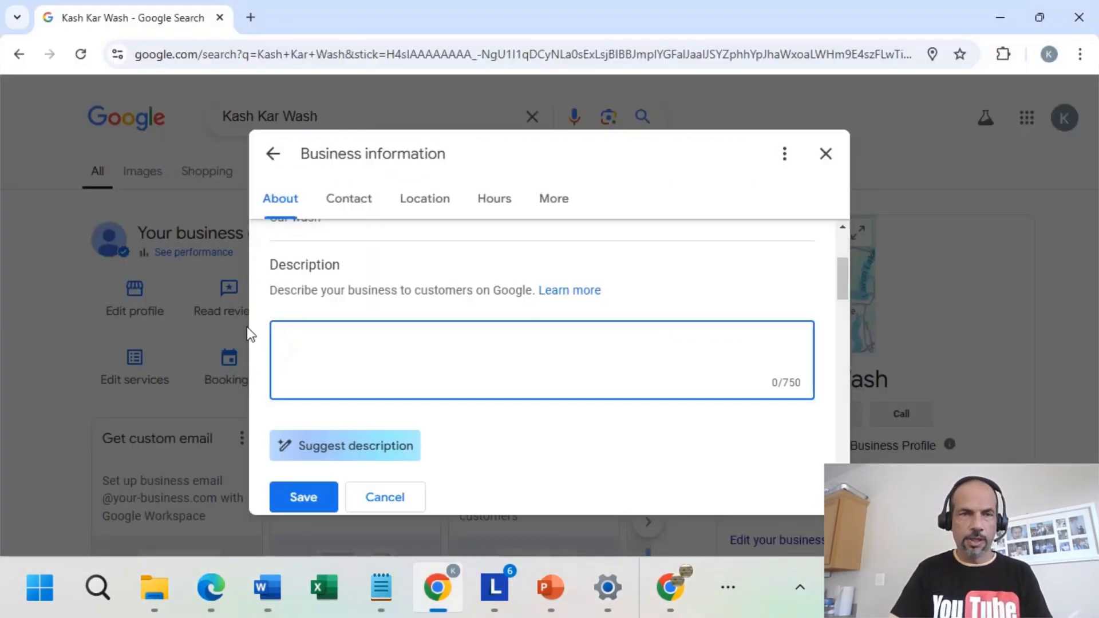
text(At Ka$h Kar Wash, top rated car wash in Plano, TX. We believe that a clean car is more than just a vehicle, it’s a reflection of pride, care, and confidence. Our mission is to provide exceptional car wash services that leave your car spotless and shining all the time. Our services include •	Express Car Wash: Quick, efficient, and thorough cleaning for busy drivers who want their car to look great. •	Deluxe Wash: Includes a full exterior and interior cleaning, ideal for those looking for extra care and attention. •	Premium Detail: Our most comprehensive car wash service with specialized cleaning and detailing that brings out the best in your vehicle. Visit Ka$h Kar Wash in Plano today, where we’re helping you drive with pride and confidence)
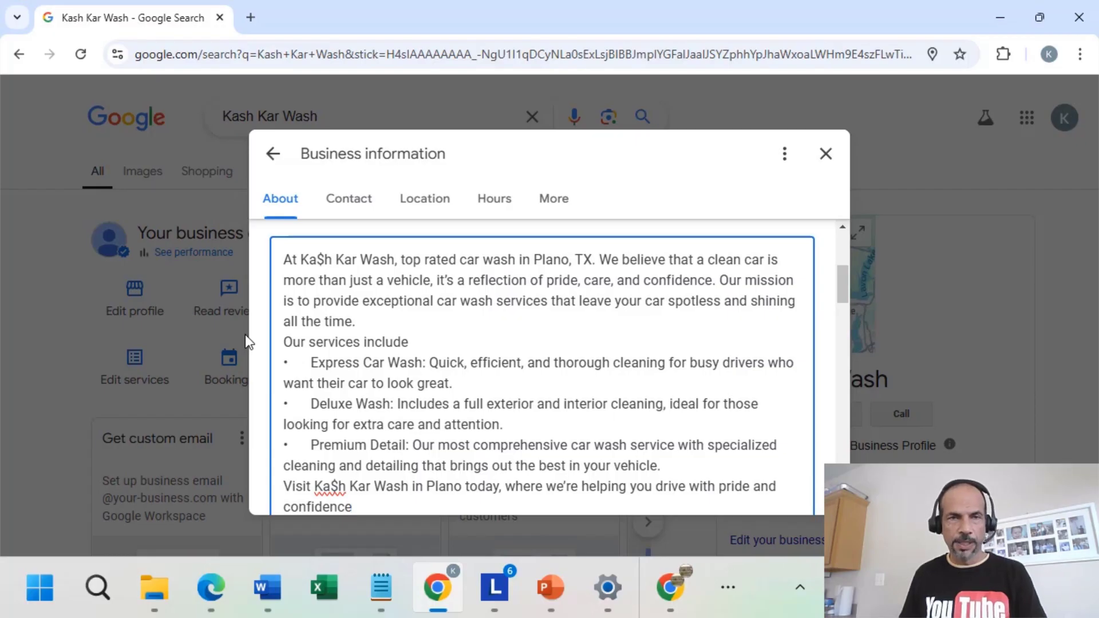
scroll(400, 400, down, 2)
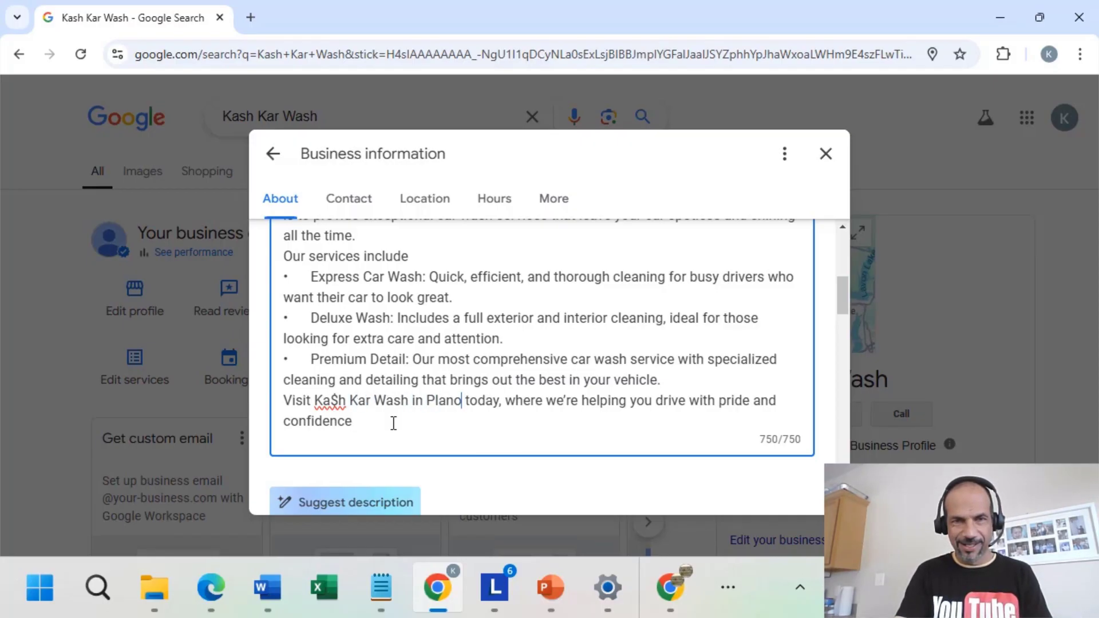
Remove "today" from the description's closing sentence, end it with a period, and save the description before closing the business information.
key(BackSpace)
key(BackSpace)
key(BackSpace)
key(BackSpace)
key(BackSpace)
key(BackSpace)
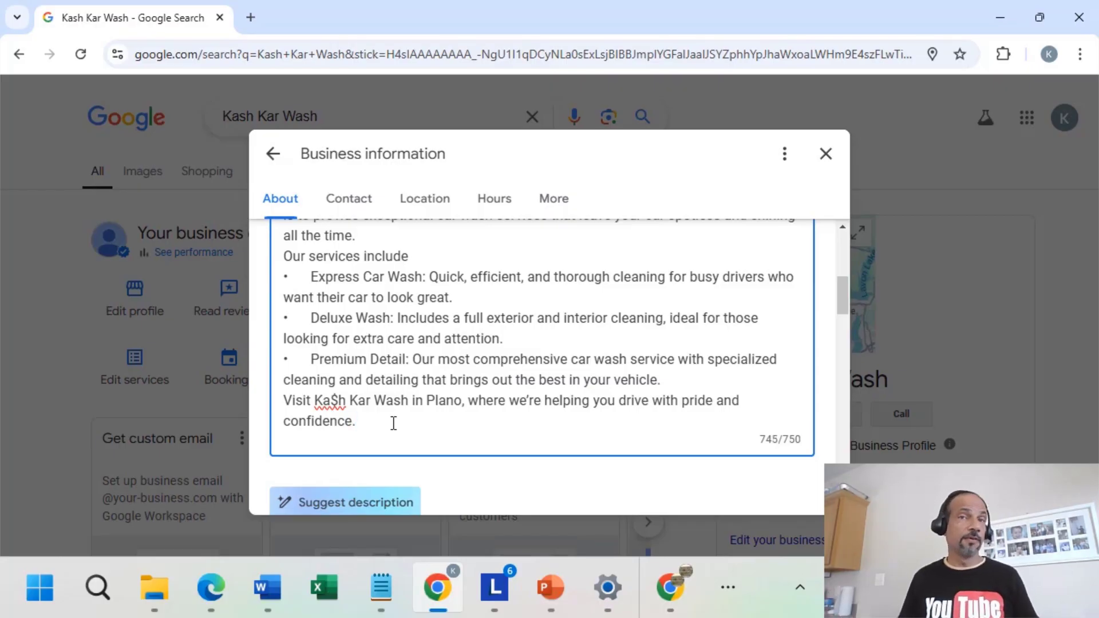
scroll(572, 418, down, 3)
click(319, 382)
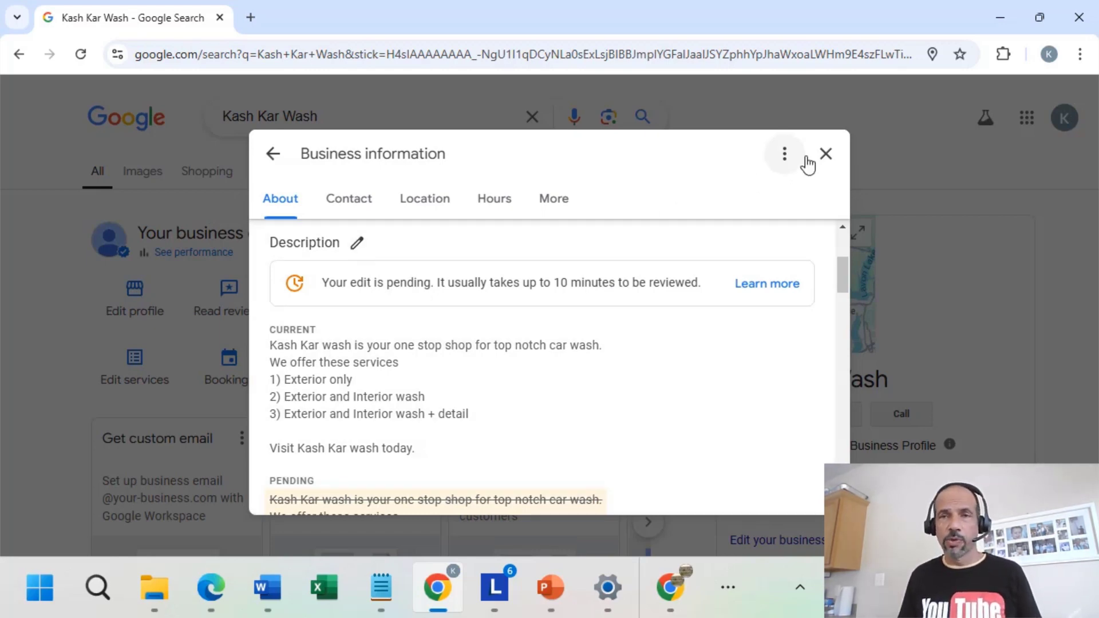
click(826, 154)
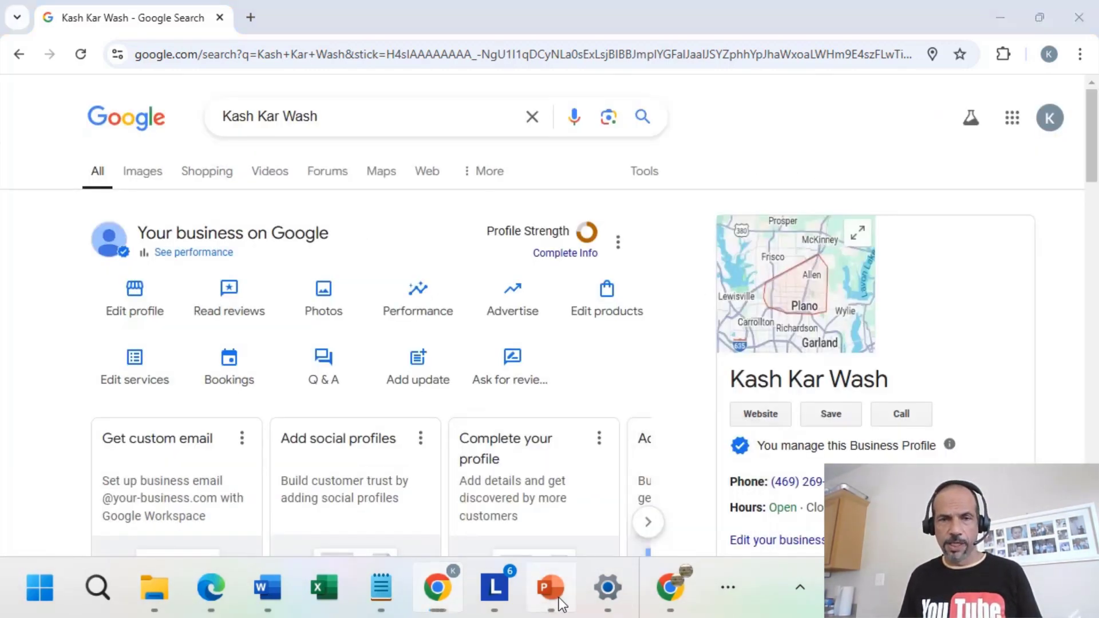
Switch to the PowerPoint presentation and review slide 3, highlighting the three listing items and the client Tyre Law Group.
click(560, 601)
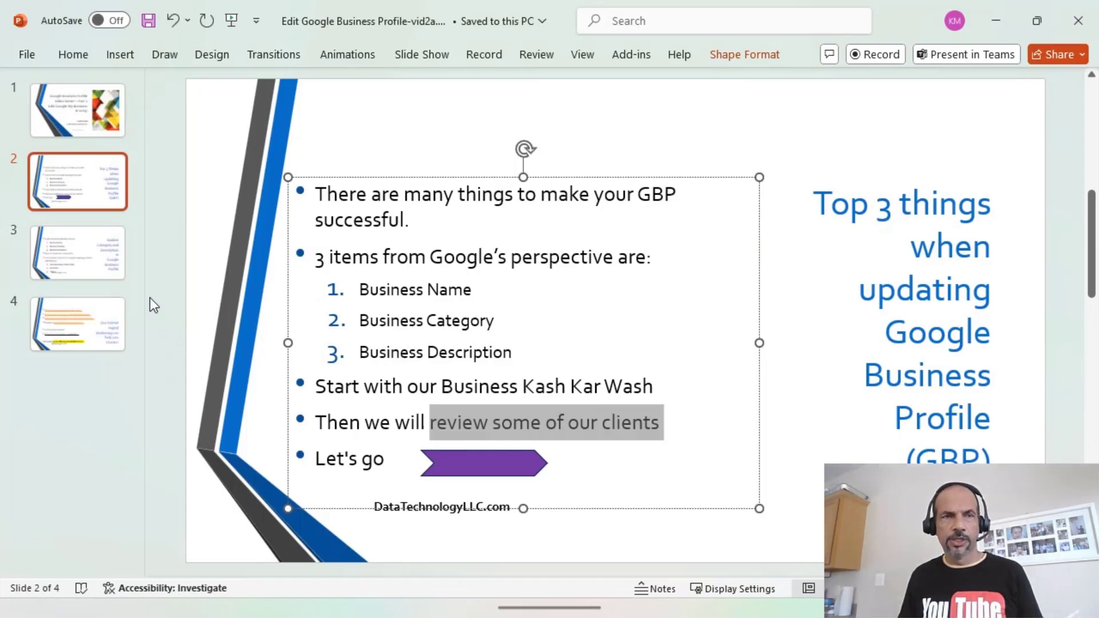
click(105, 262)
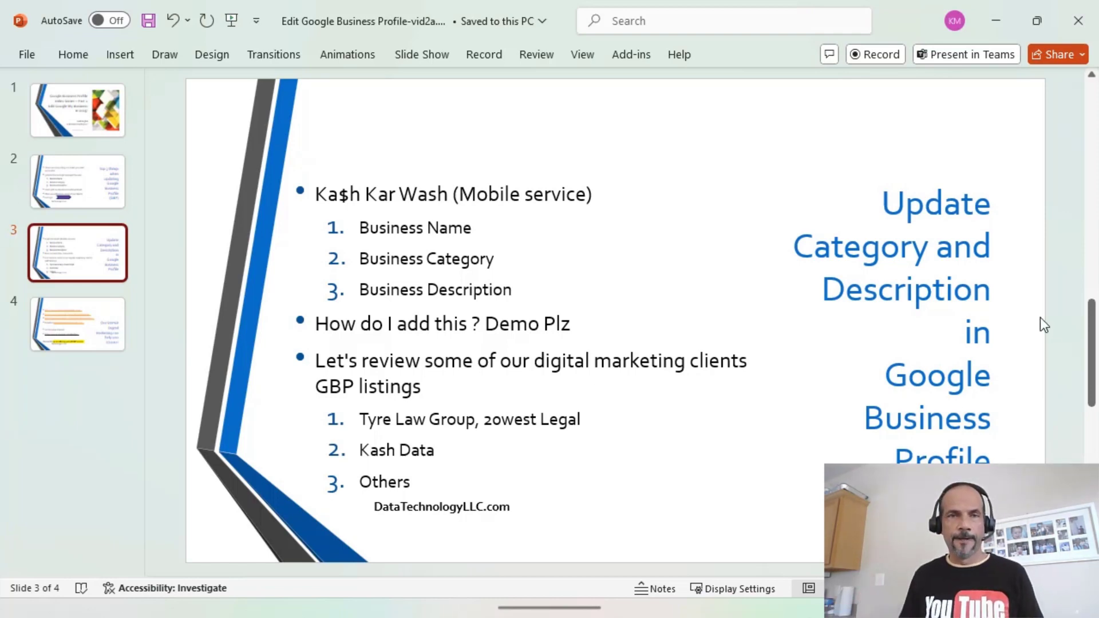
drag(519, 296, 360, 226)
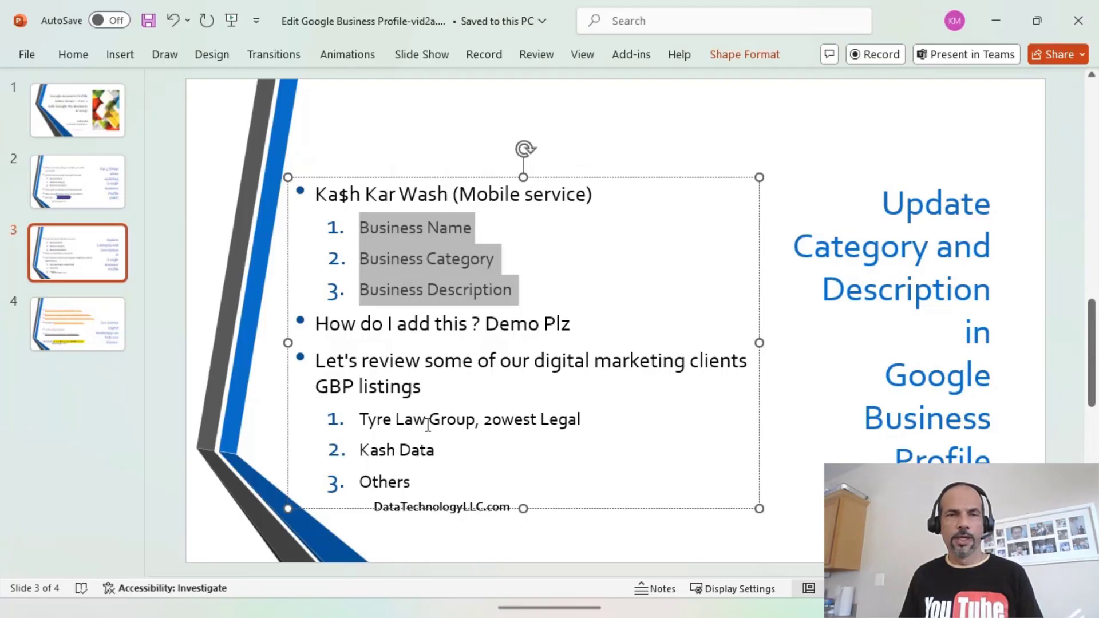
scroll(427, 424, down, 3)
scroll(423, 420, up, 3)
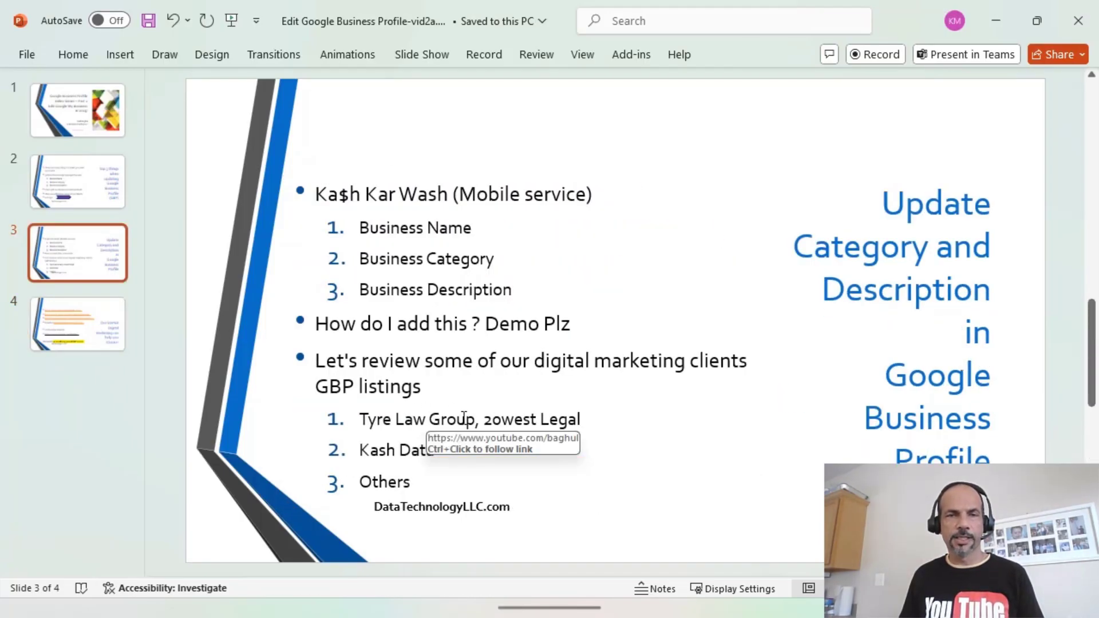
drag(474, 421, 358, 422)
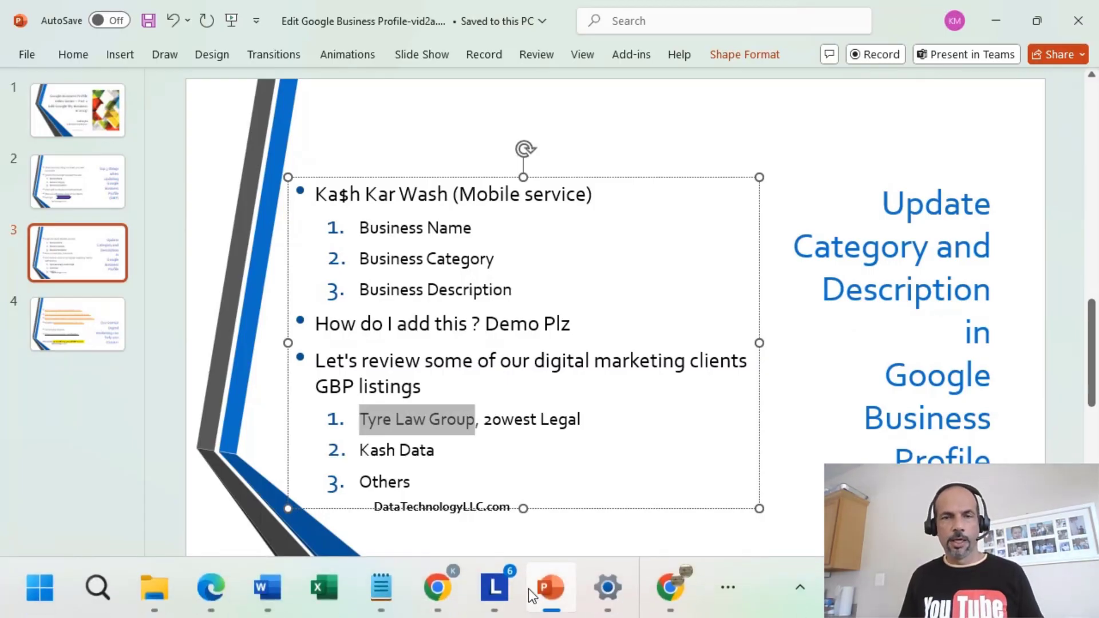
Switch to the other Chrome profile's window and open business.google.com/locations in a new tab.
mouse_move(492, 595)
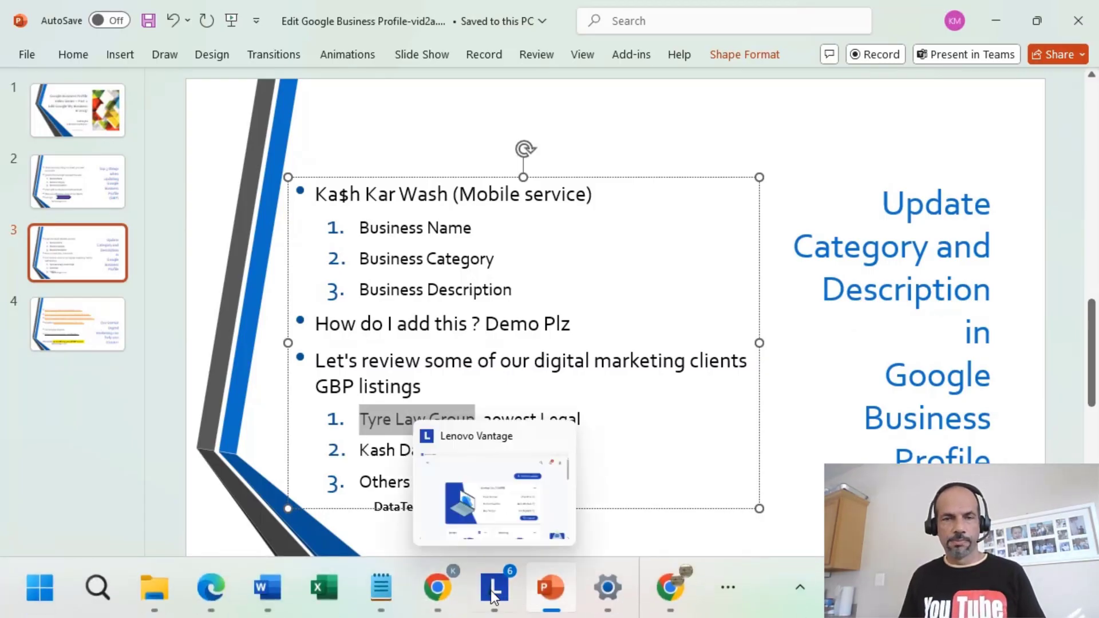
click(670, 601)
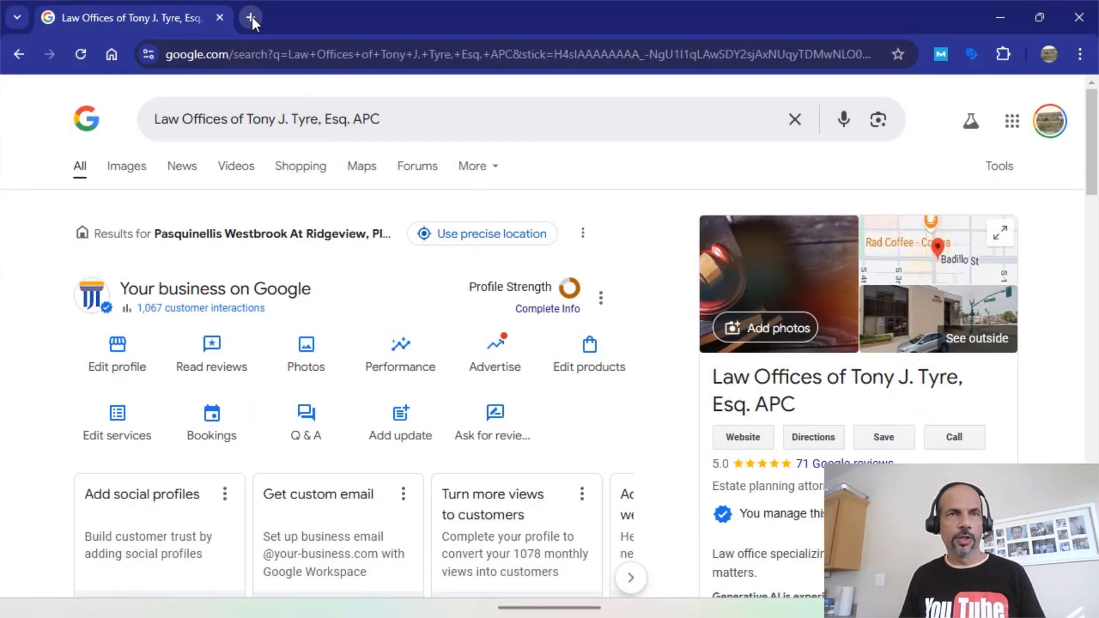
click(251, 18)
text(business.google.com/locations)
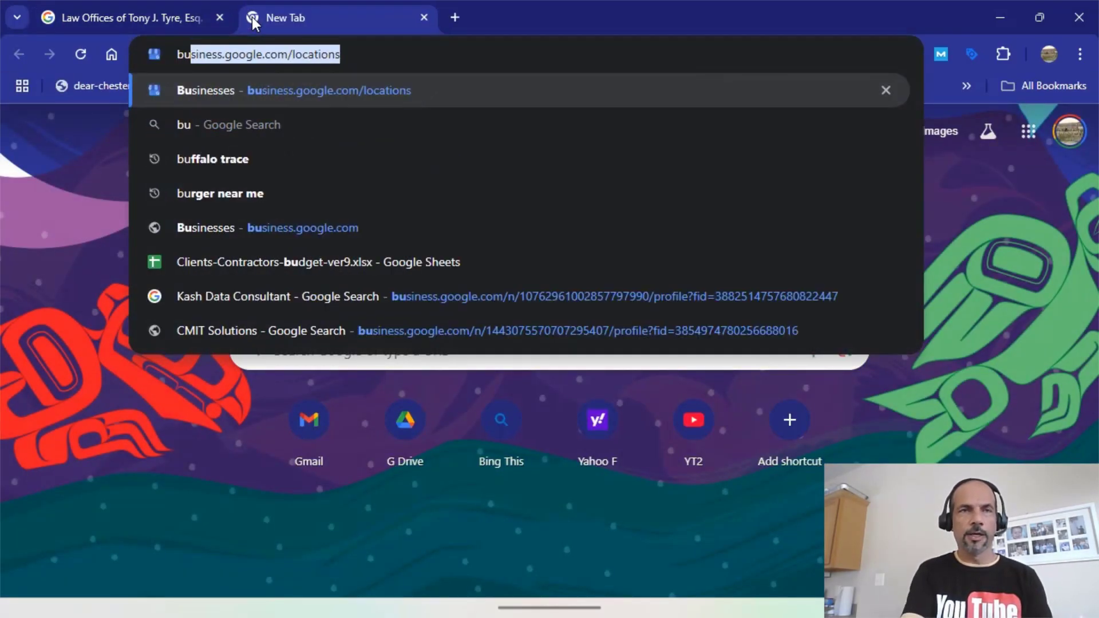
key(Return)
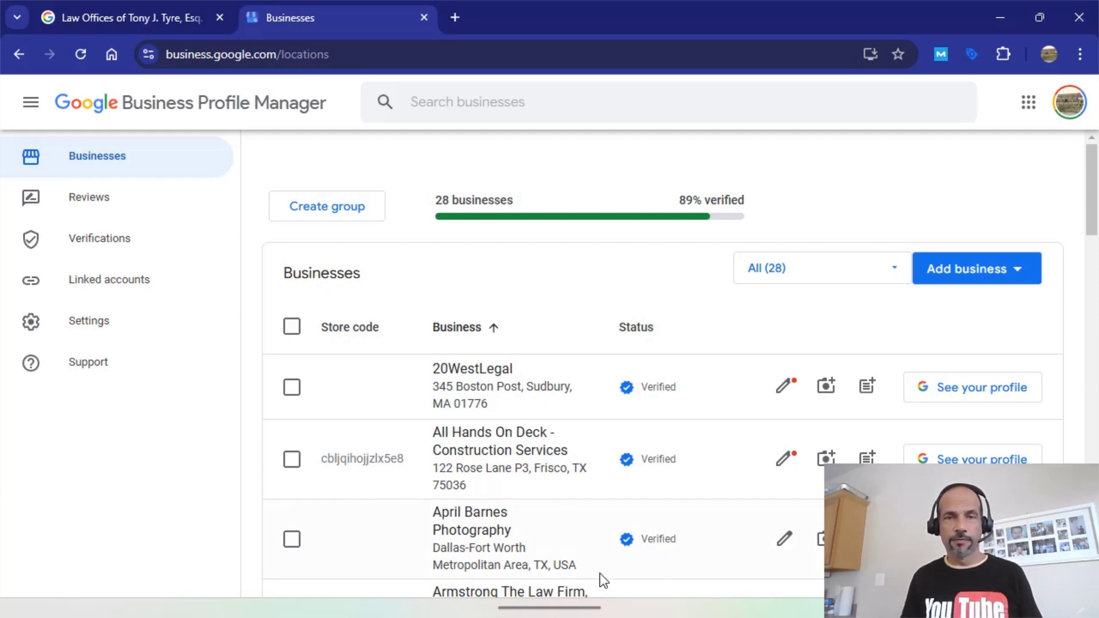
Open the business information of the Tyre law office listing in Covina, CA, and review its categories and description.
scroll(572, 466, down, 5)
scroll(575, 471, down, 10)
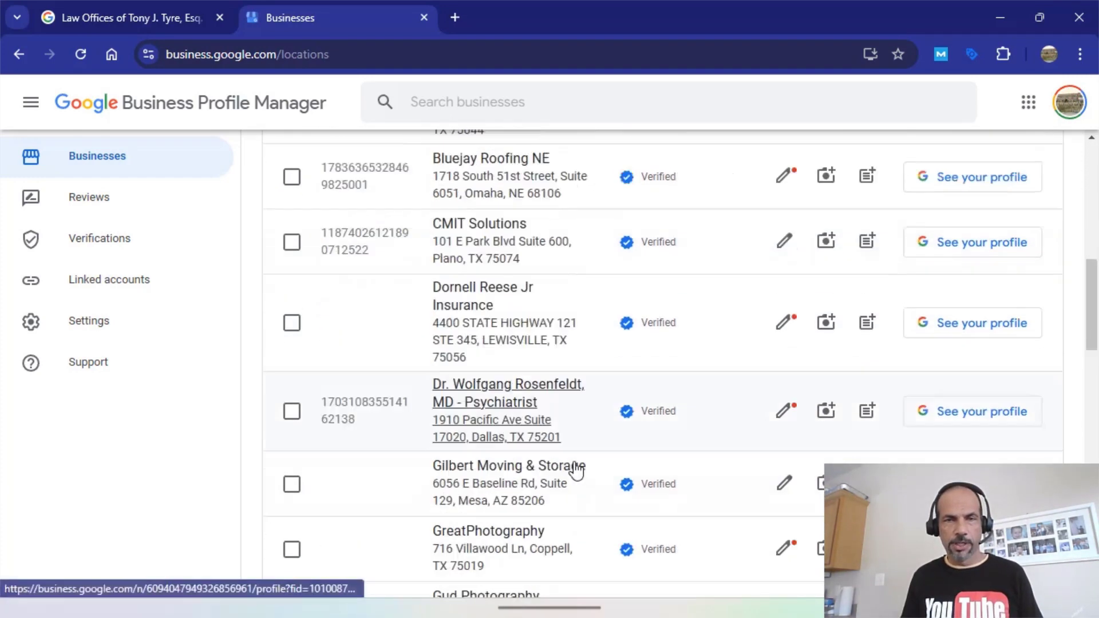
scroll(575, 471, down, 3)
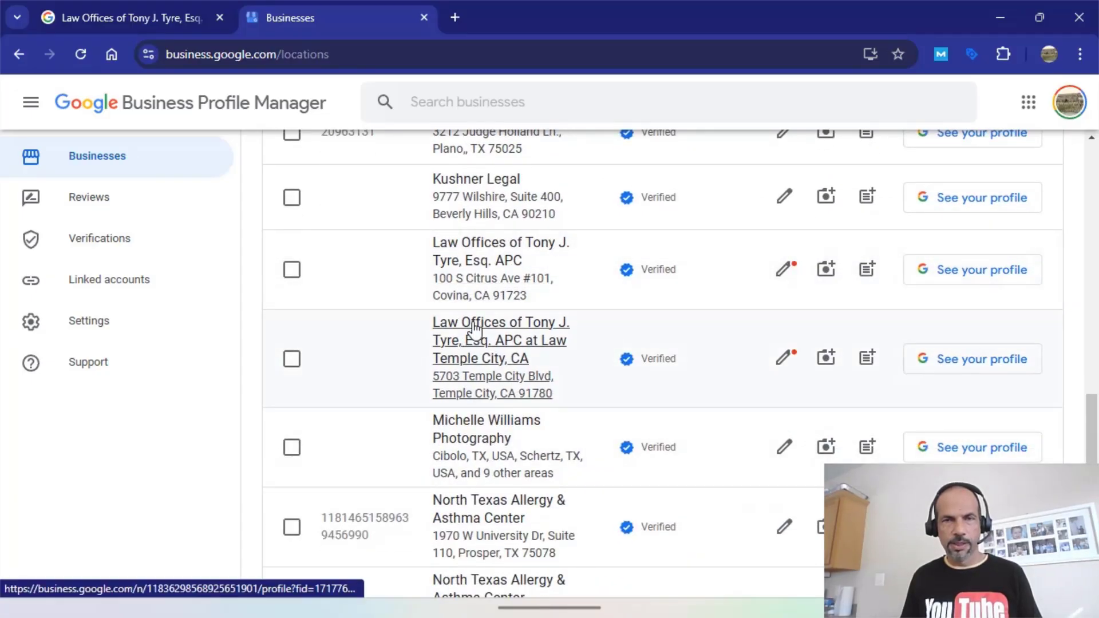
click(463, 263)
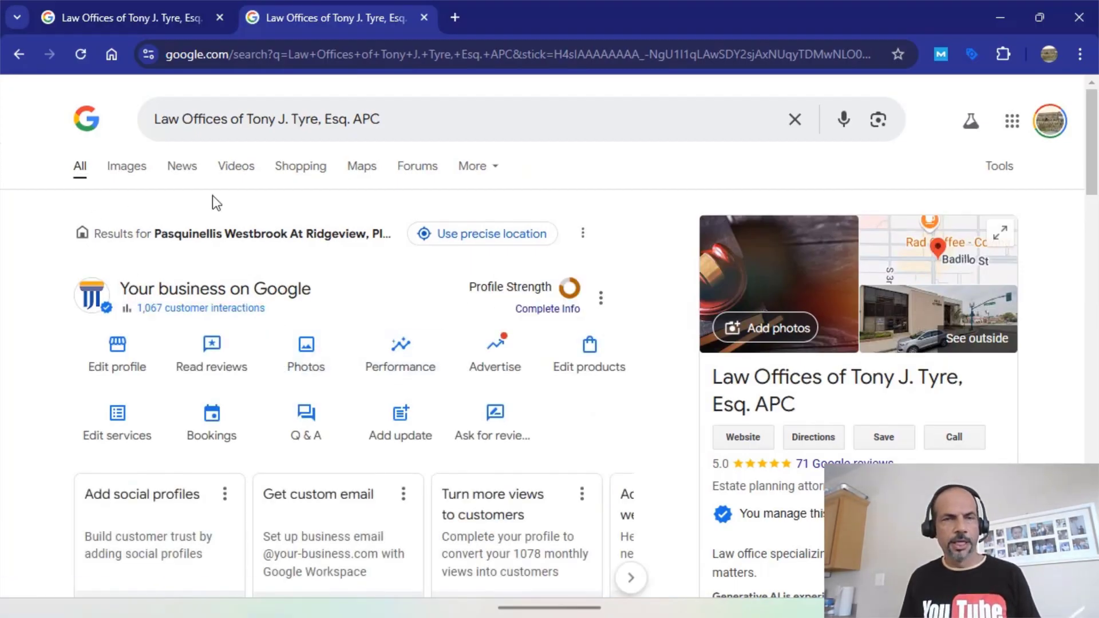
click(117, 356)
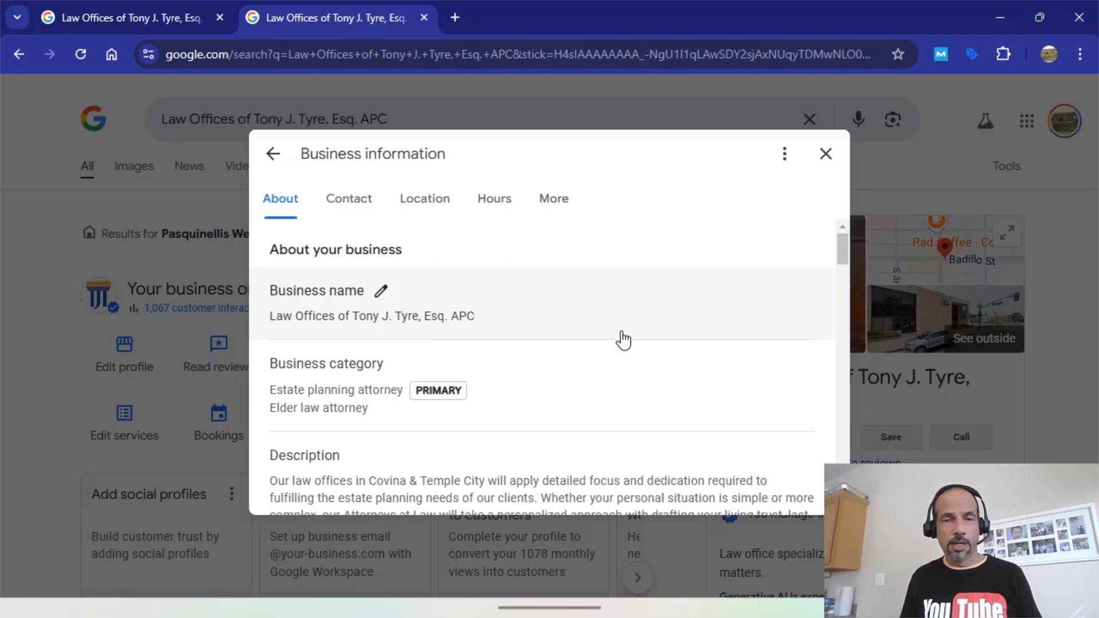
scroll(675, 439, down, 3)
scroll(658, 437, up, 2)
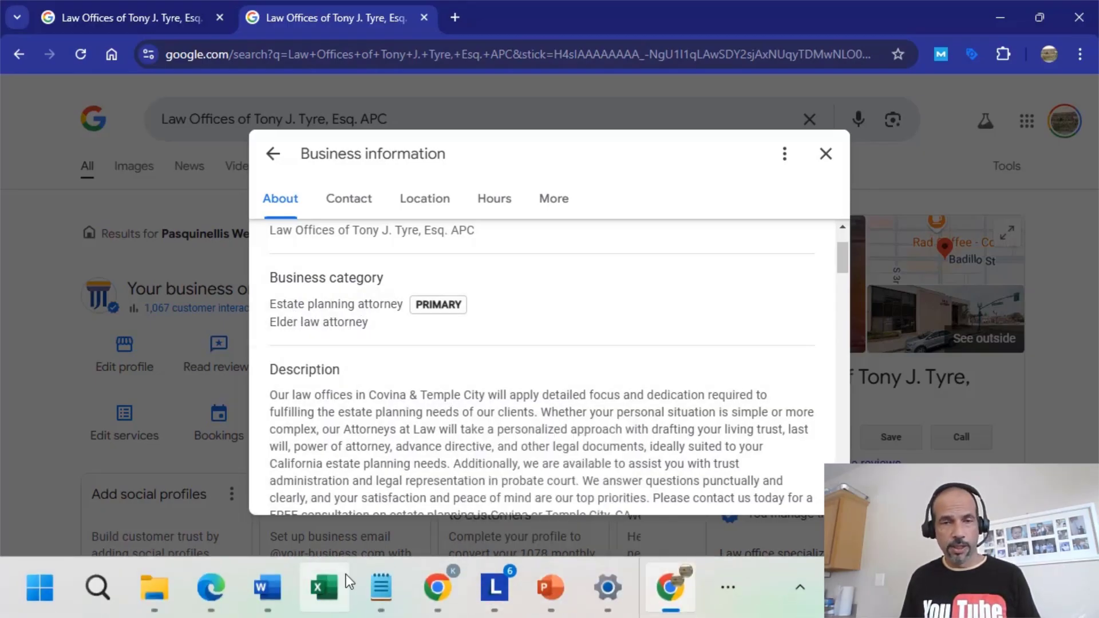
Copy Attorney from second-video.txt in Notepad and add it as an additional category to the Tyre law office listing in Chrome.
click(378, 586)
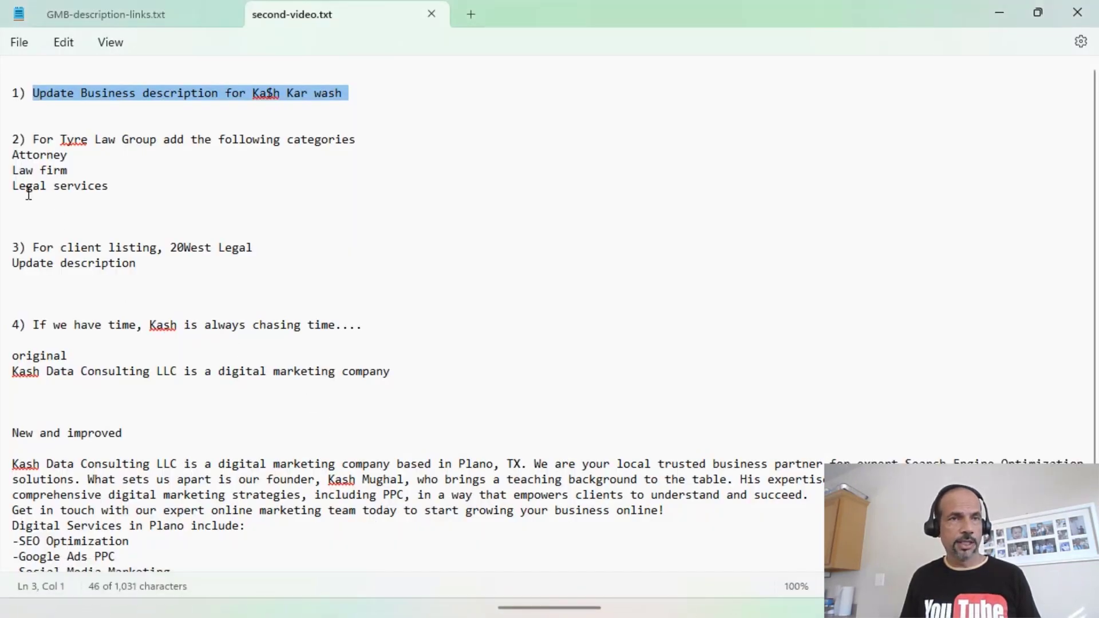
double_click(29, 156)
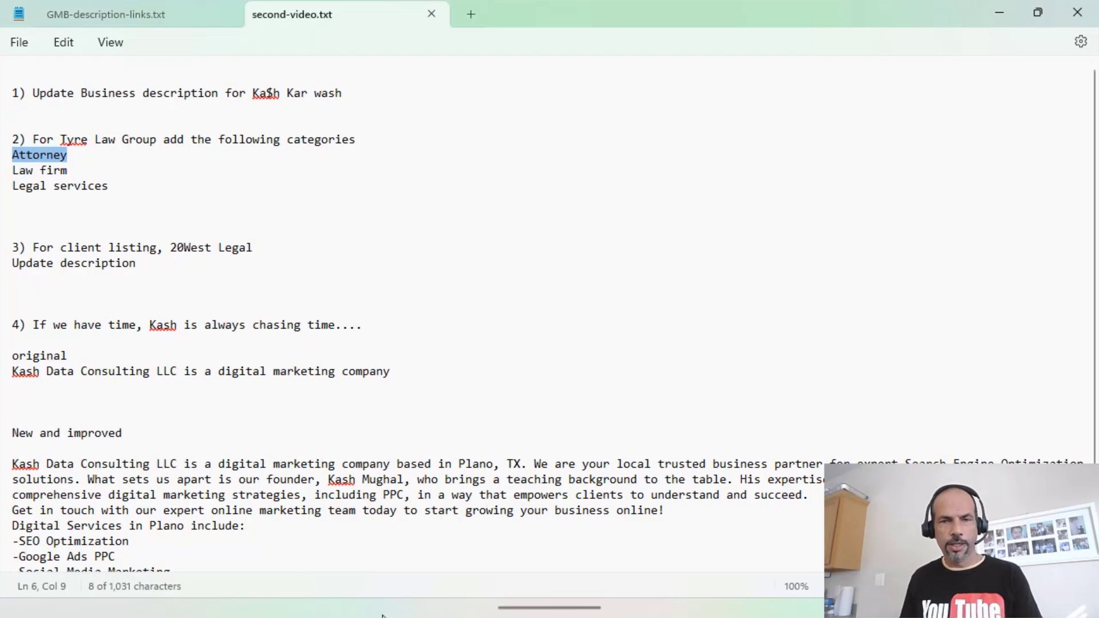
mouse_move(555, 586)
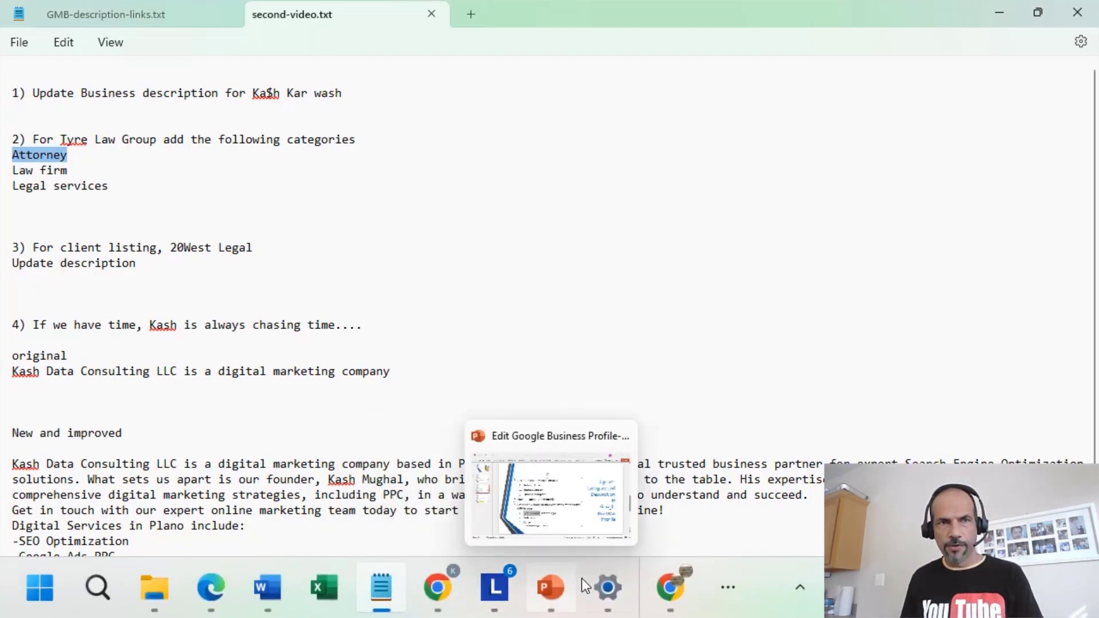
click(663, 595)
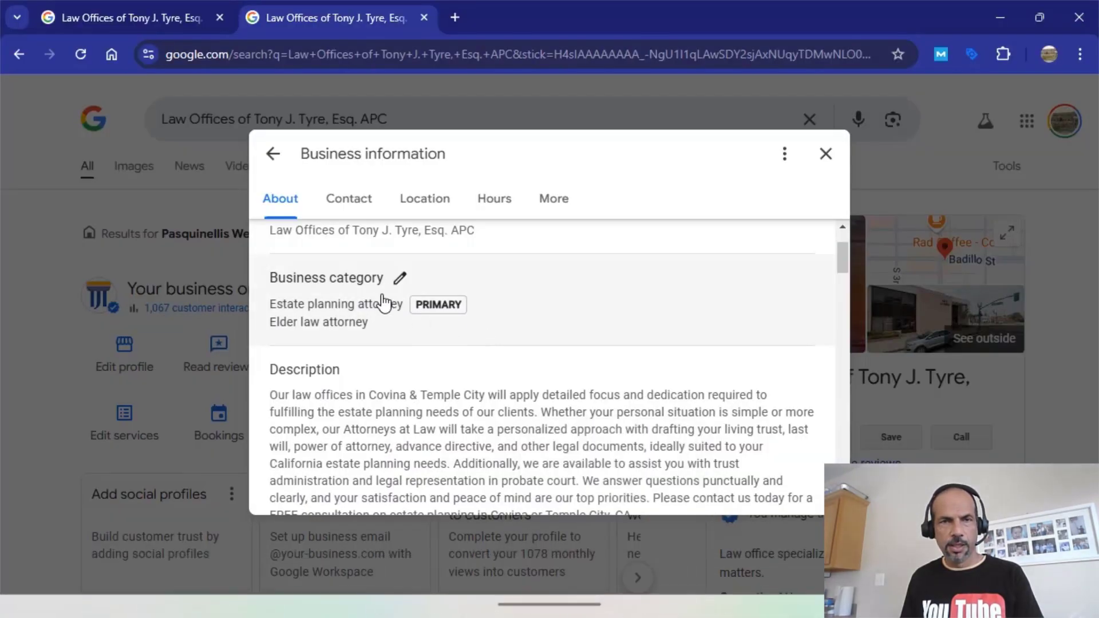
click(400, 279)
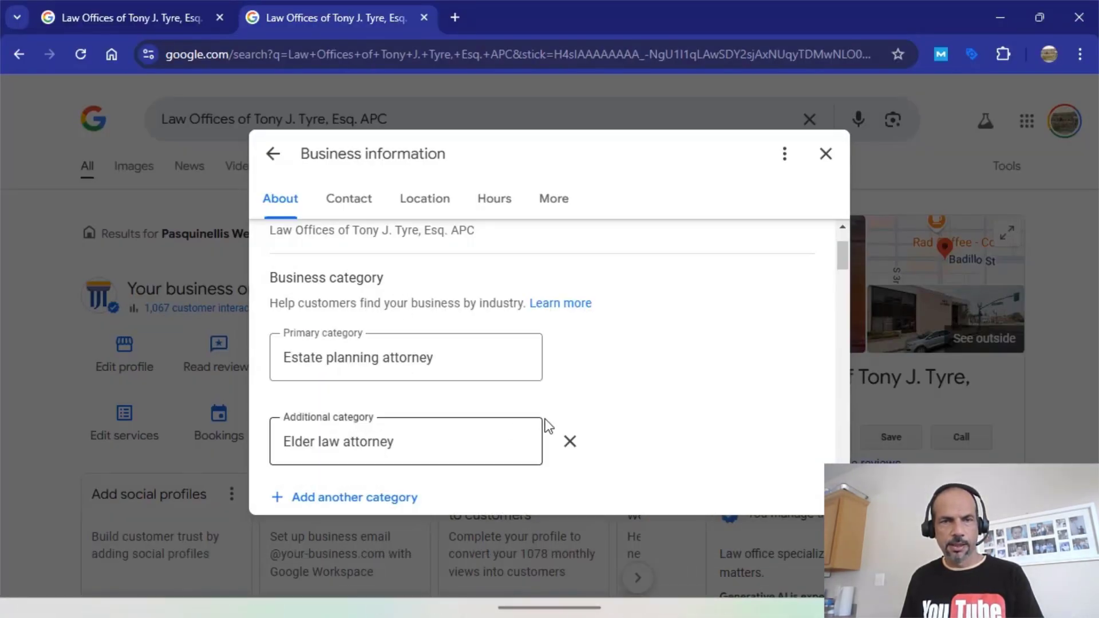
scroll(463, 401, down, 1)
click(395, 415)
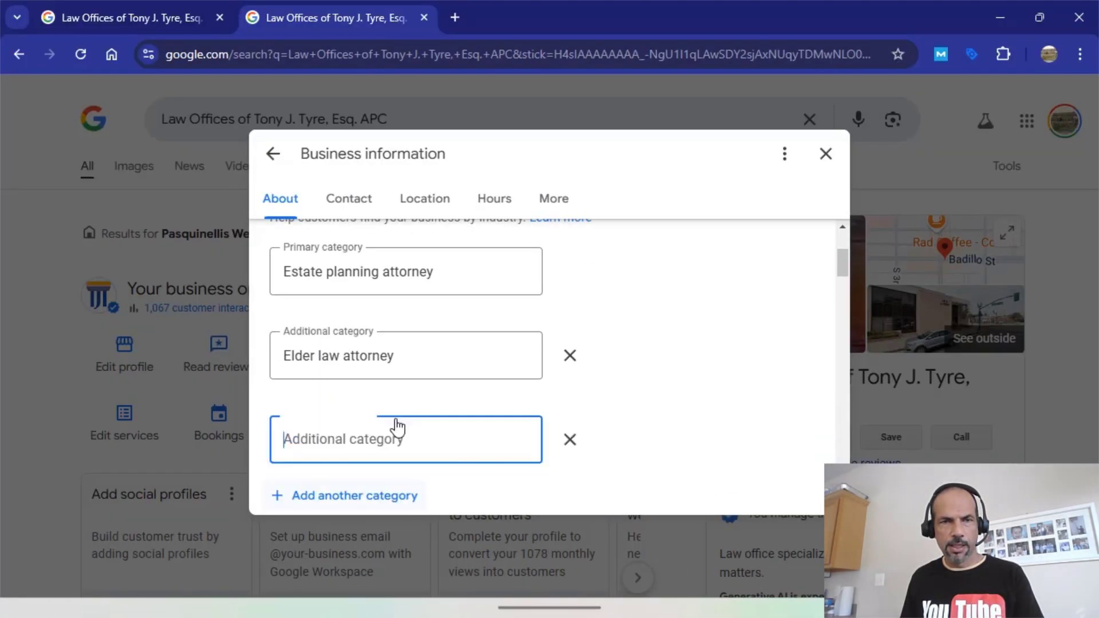
text(Attorney)
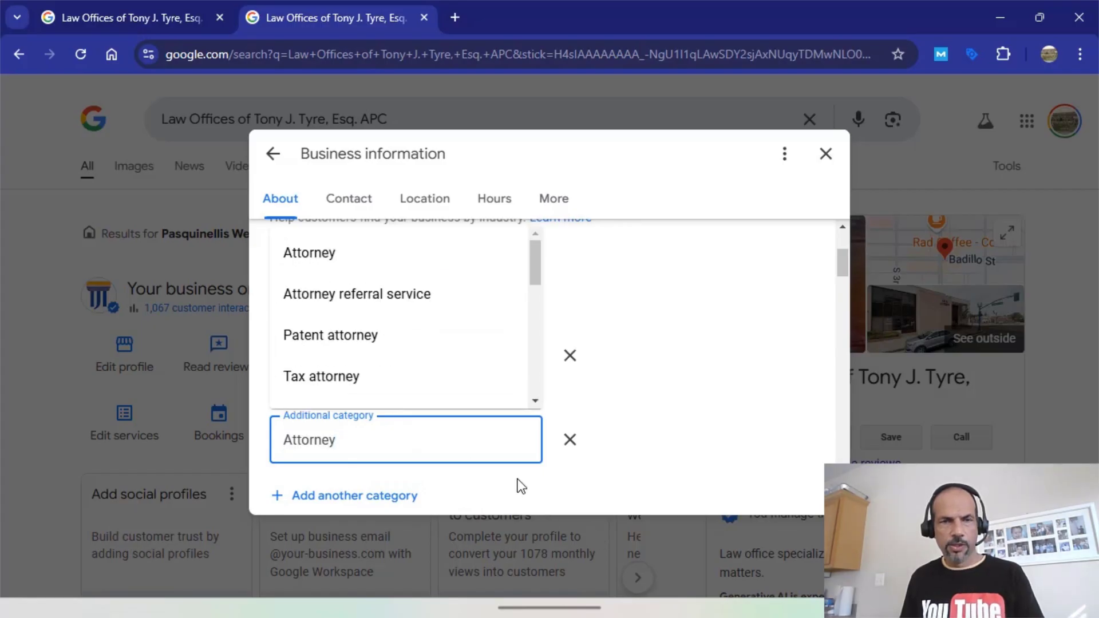
click(382, 265)
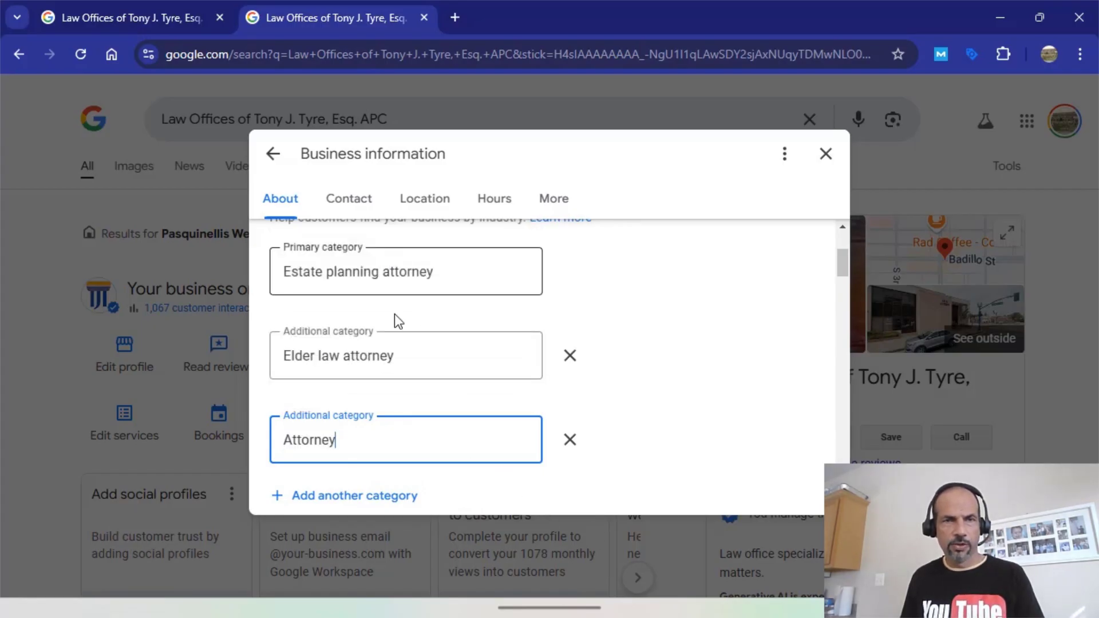
Add Legal services as another additional category, save the category changes, and review the pending edit.
scroll(610, 432, down, 2)
click(361, 327)
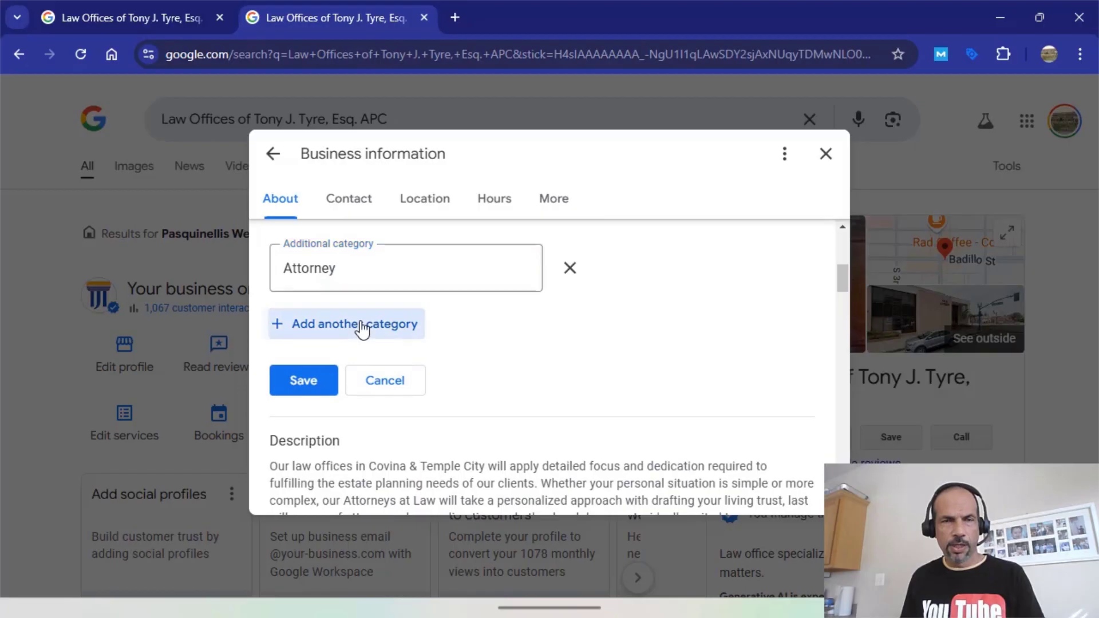
text(le)
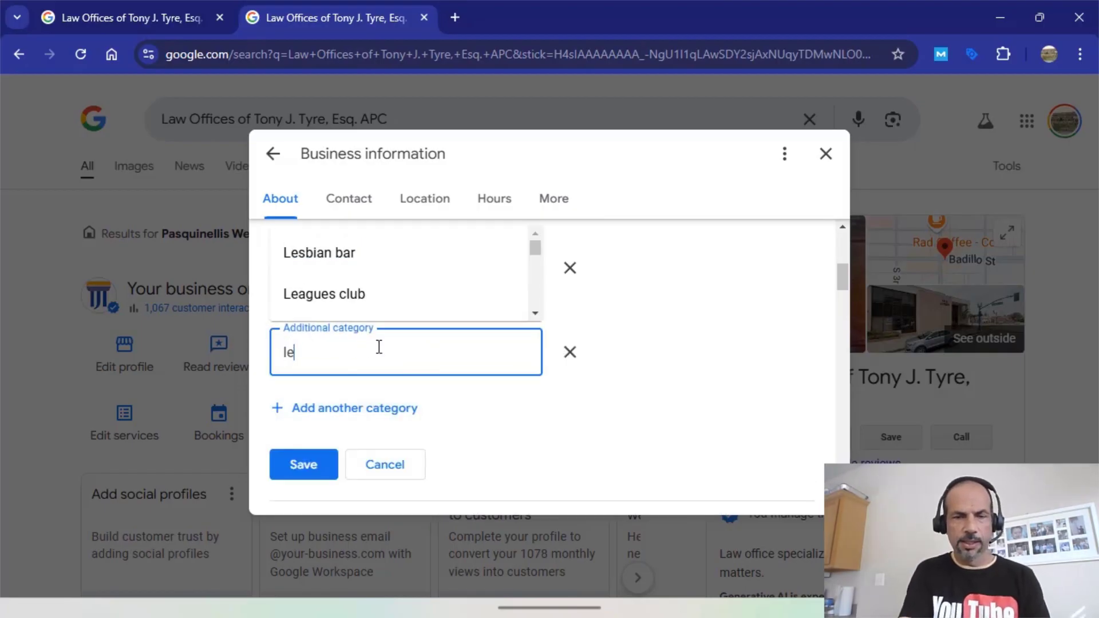
text(gal)
click(369, 256)
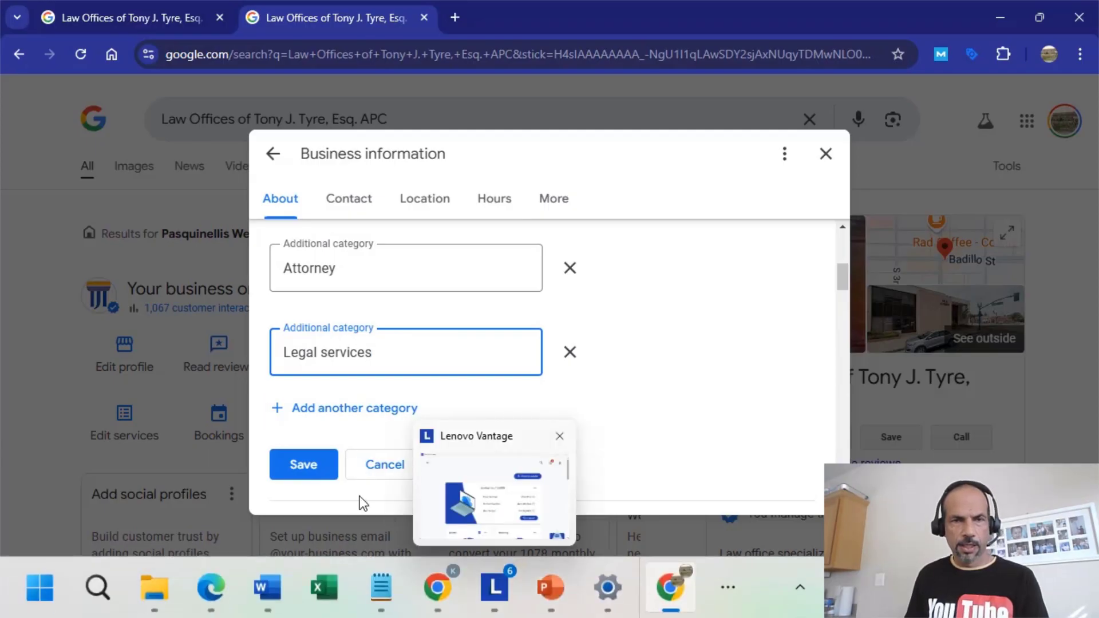
click(308, 468)
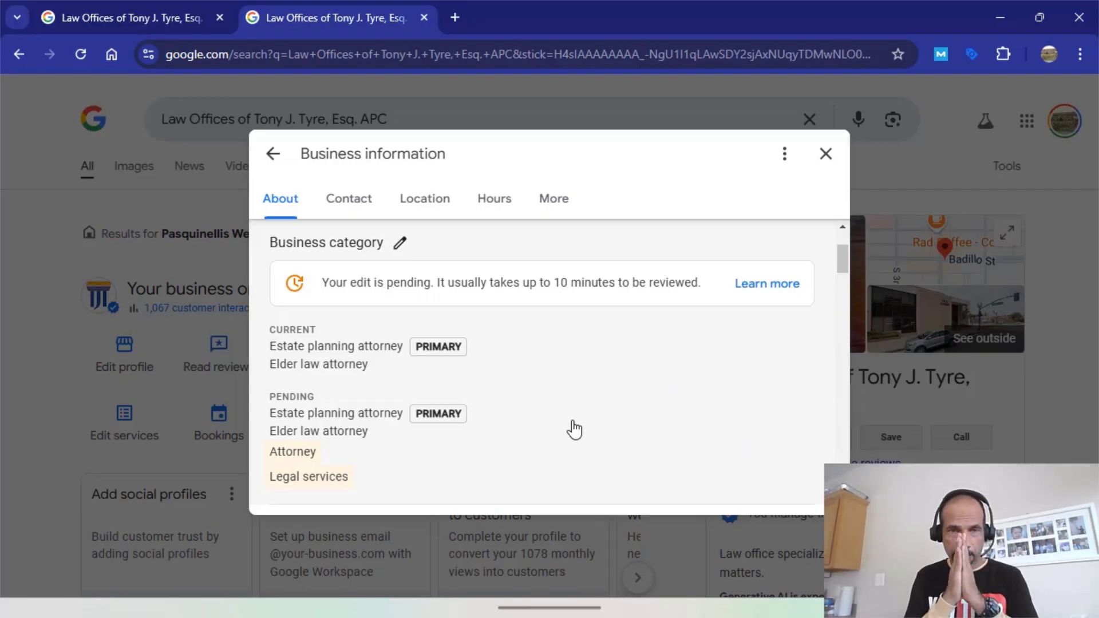
scroll(527, 406, down, 2)
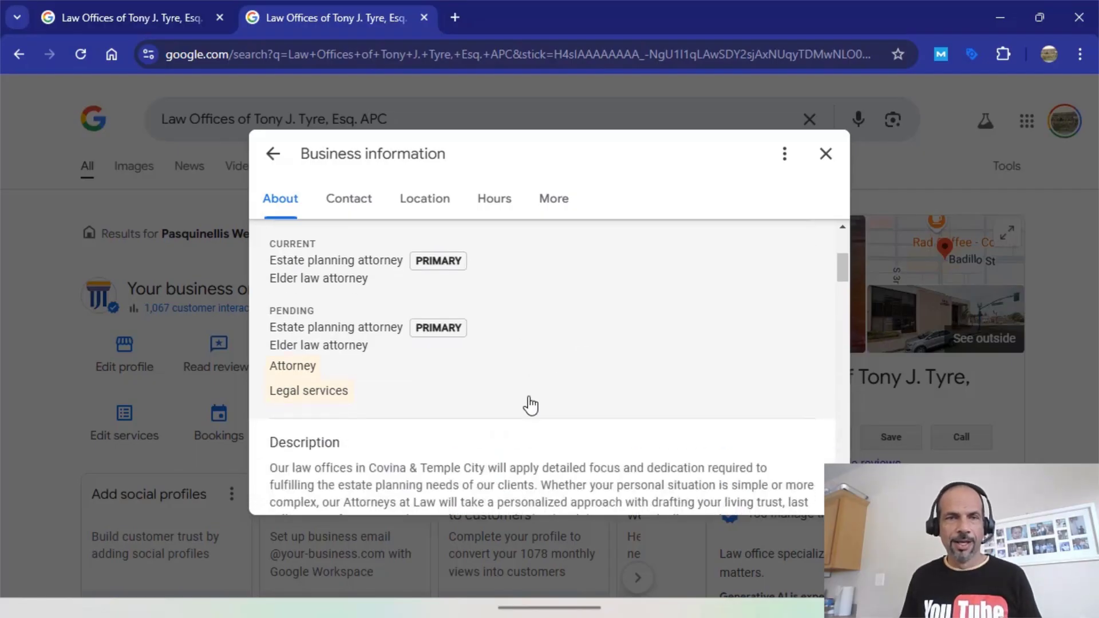
scroll(480, 449, up, 2)
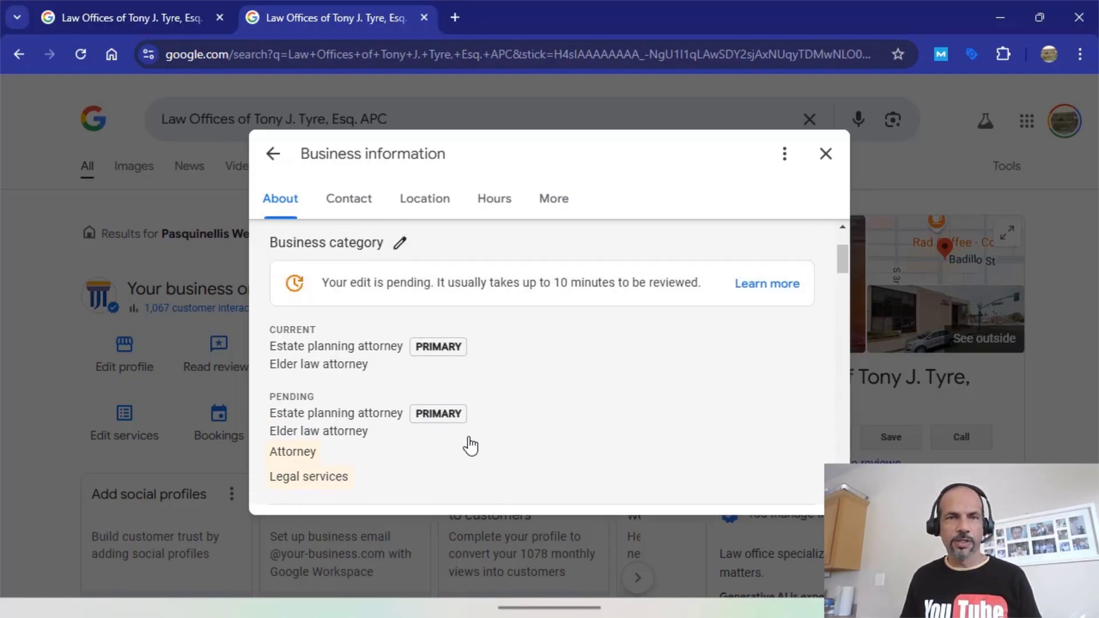
Switch to second-video.txt in Notepad and review the task to update the 20West Legal description.
scroll(468, 445, down, 1)
scroll(471, 446, down, 1)
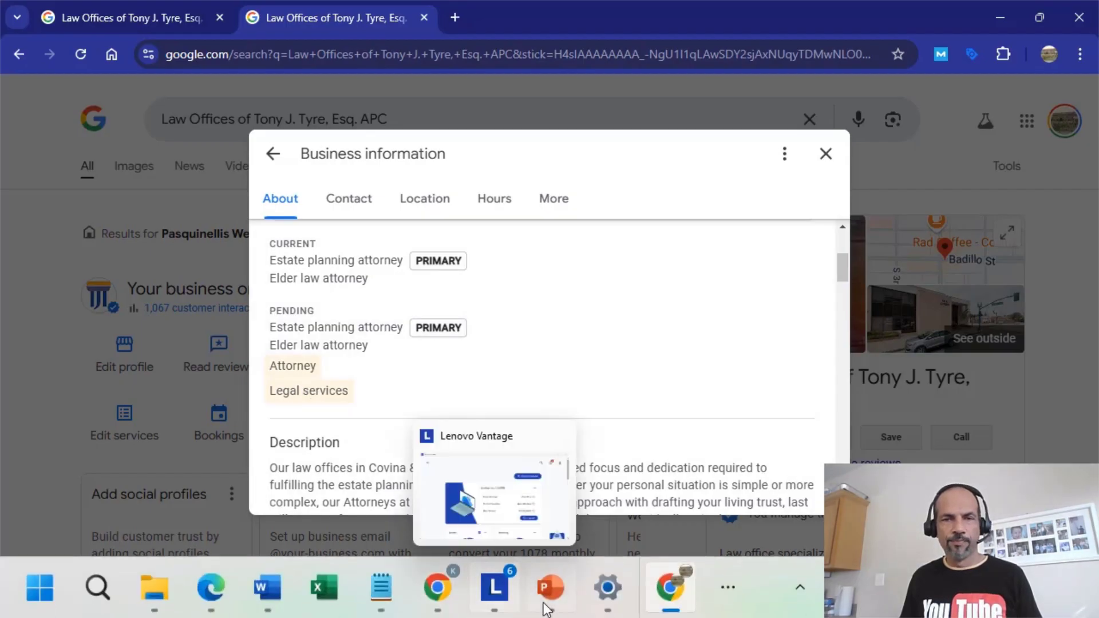
click(392, 578)
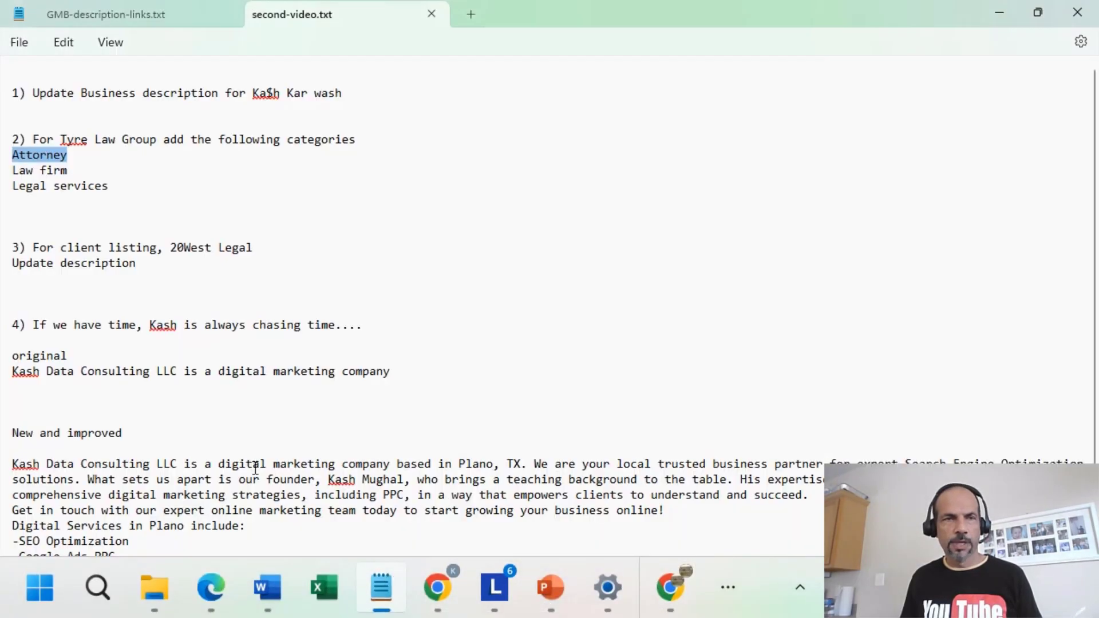
scroll(111, 313, down, 2)
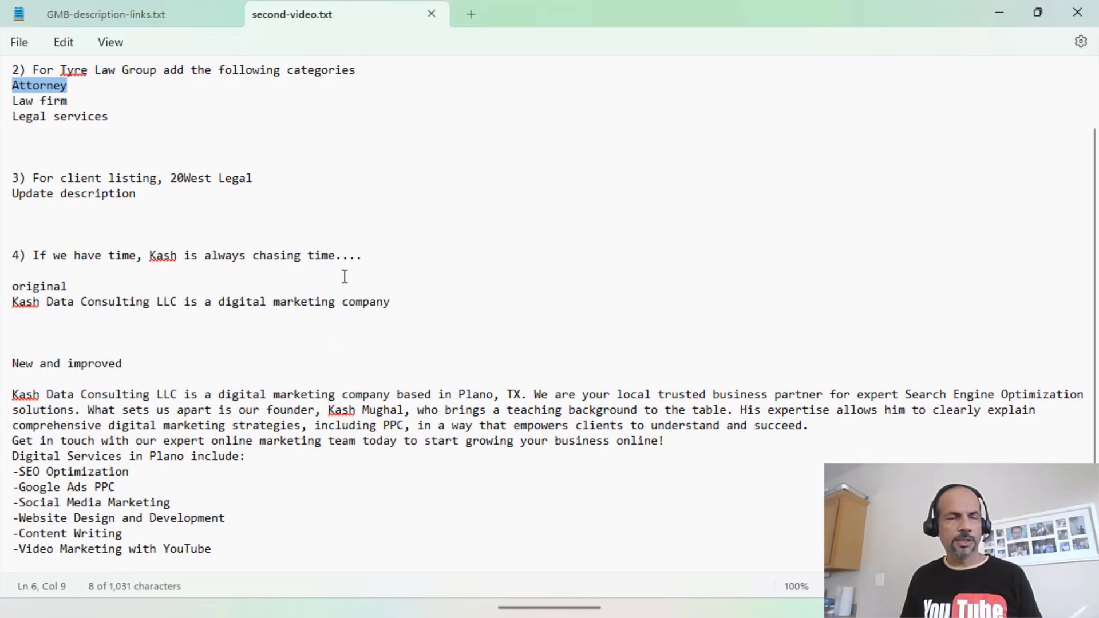
drag(196, 206, 29, 178)
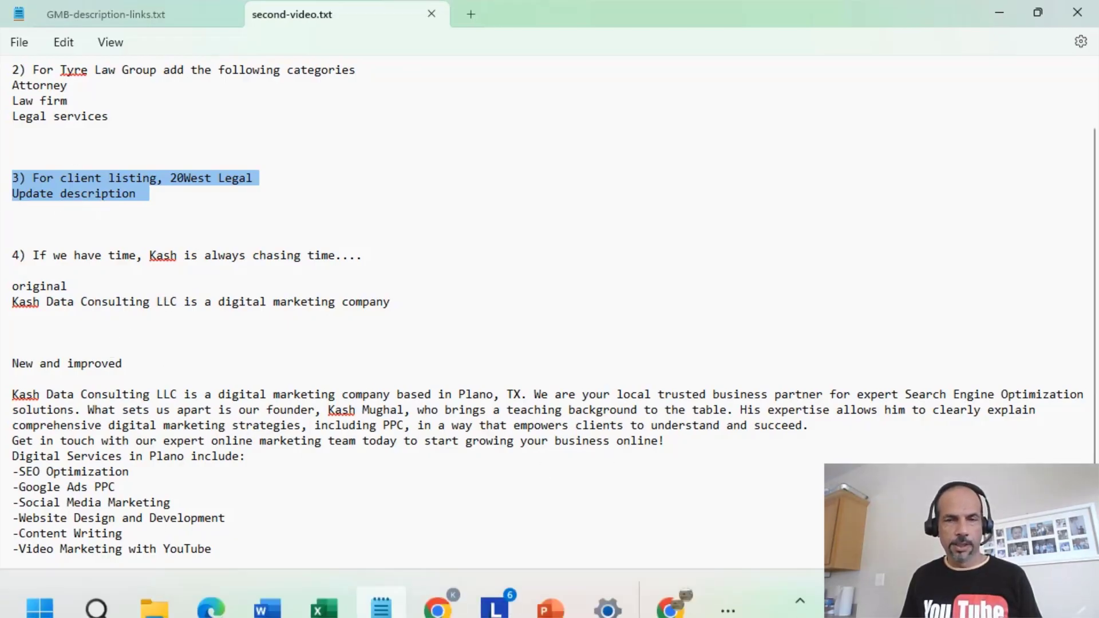
mouse_move(508, 607)
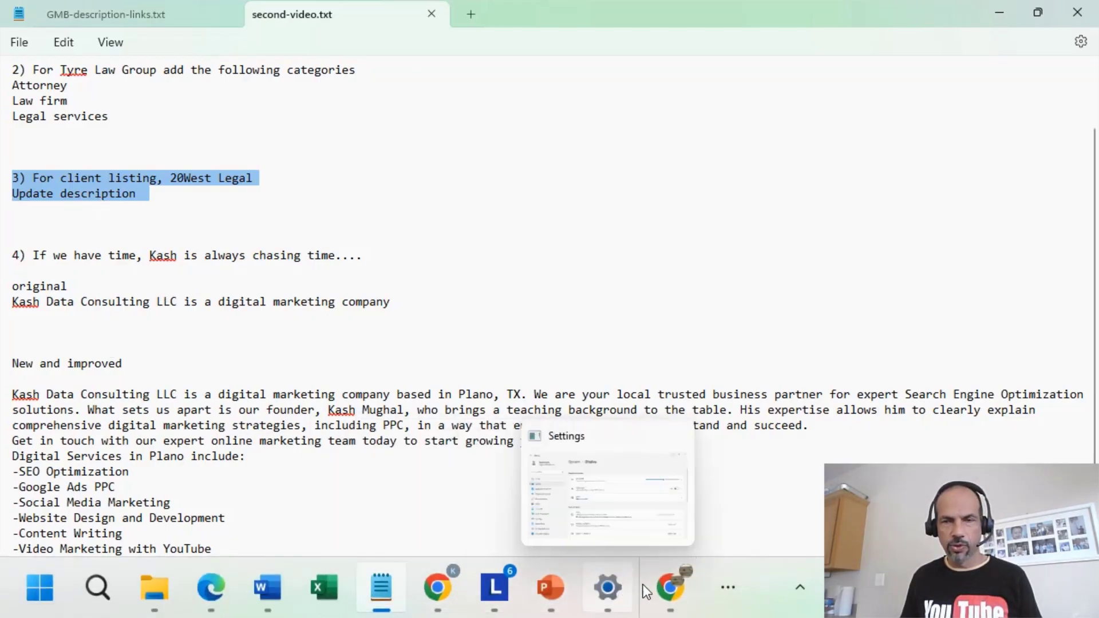
Return to the business list in Chrome, open the 20WestLegal listing's business information, and review its categories and description.
click(669, 588)
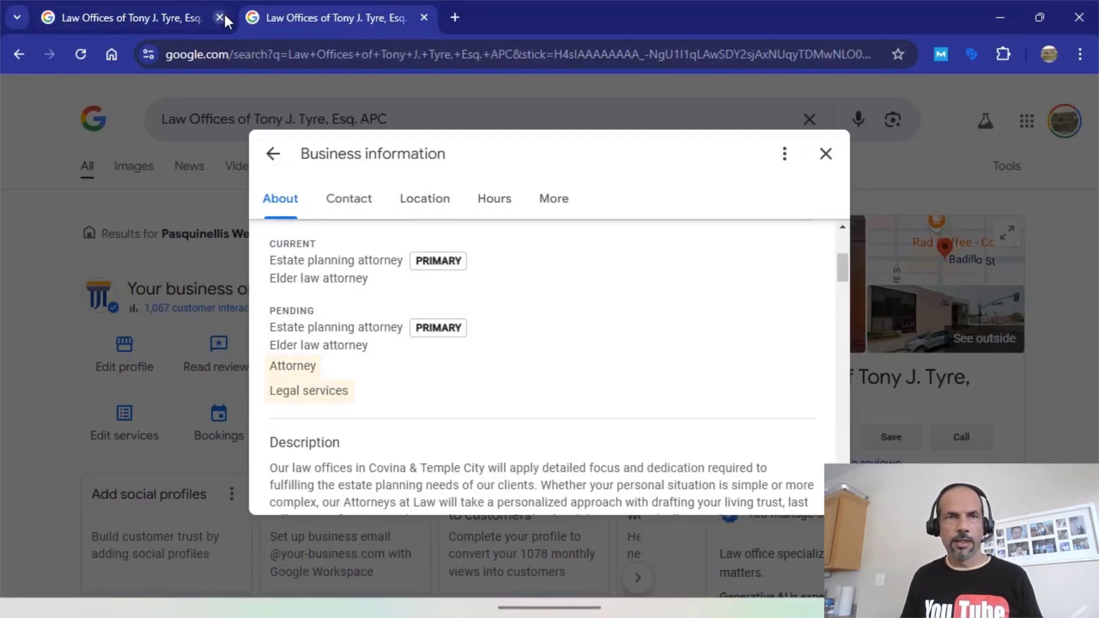
click(825, 154)
click(17, 60)
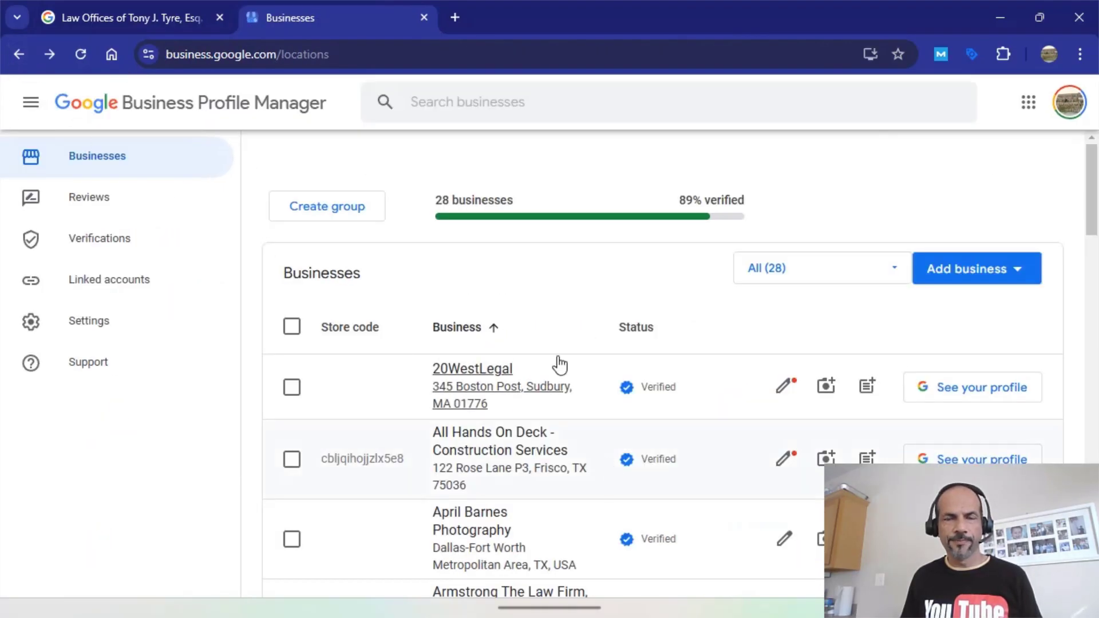
click(468, 389)
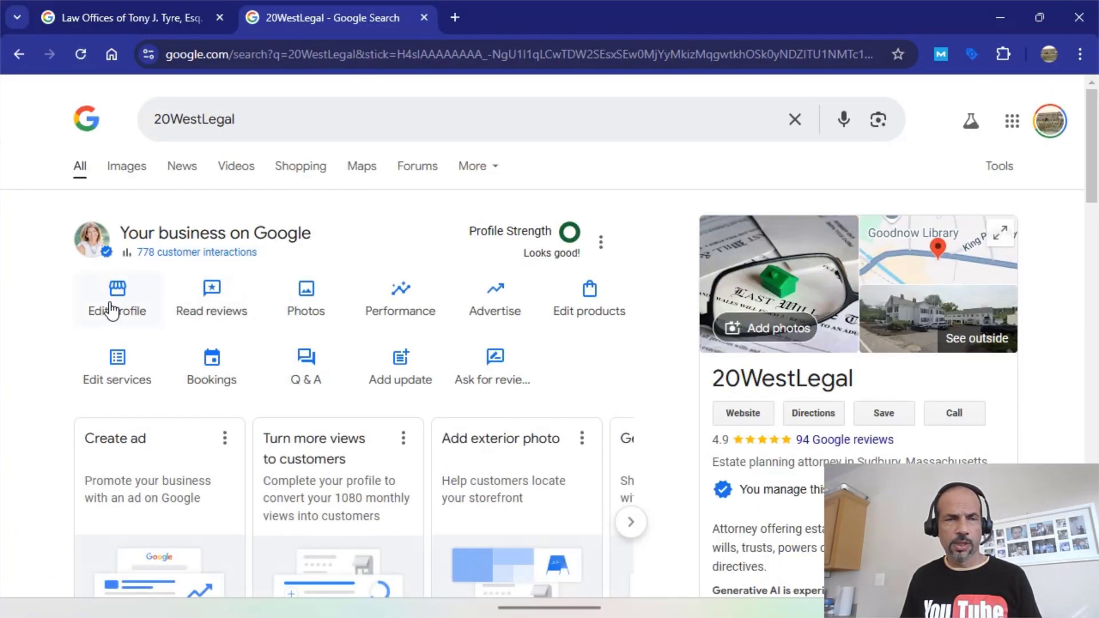
click(113, 305)
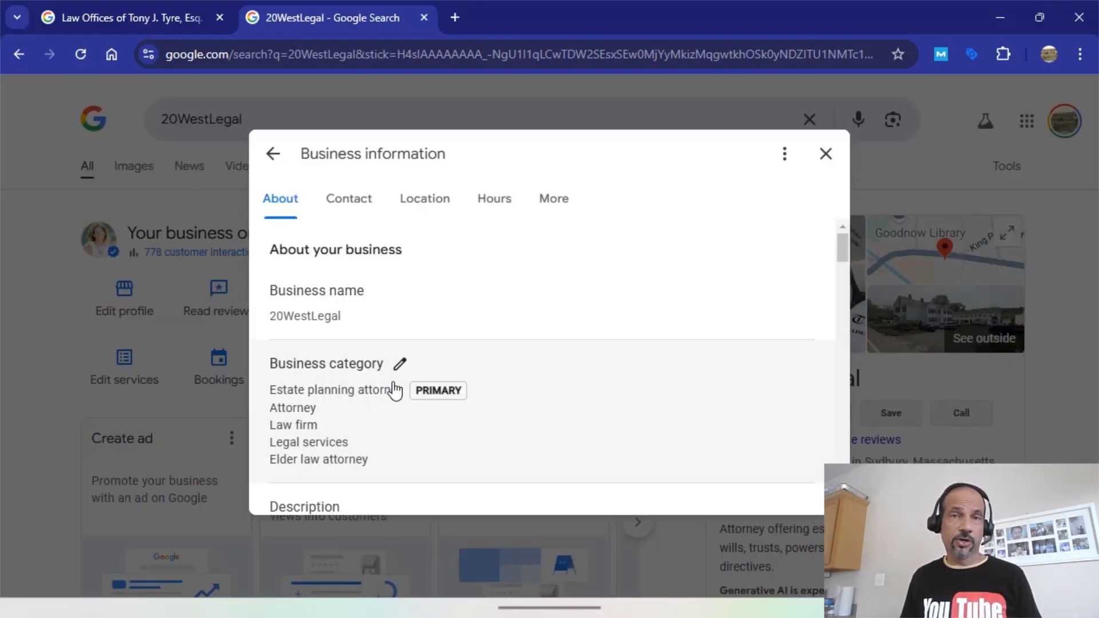
scroll(395, 404, down, 3)
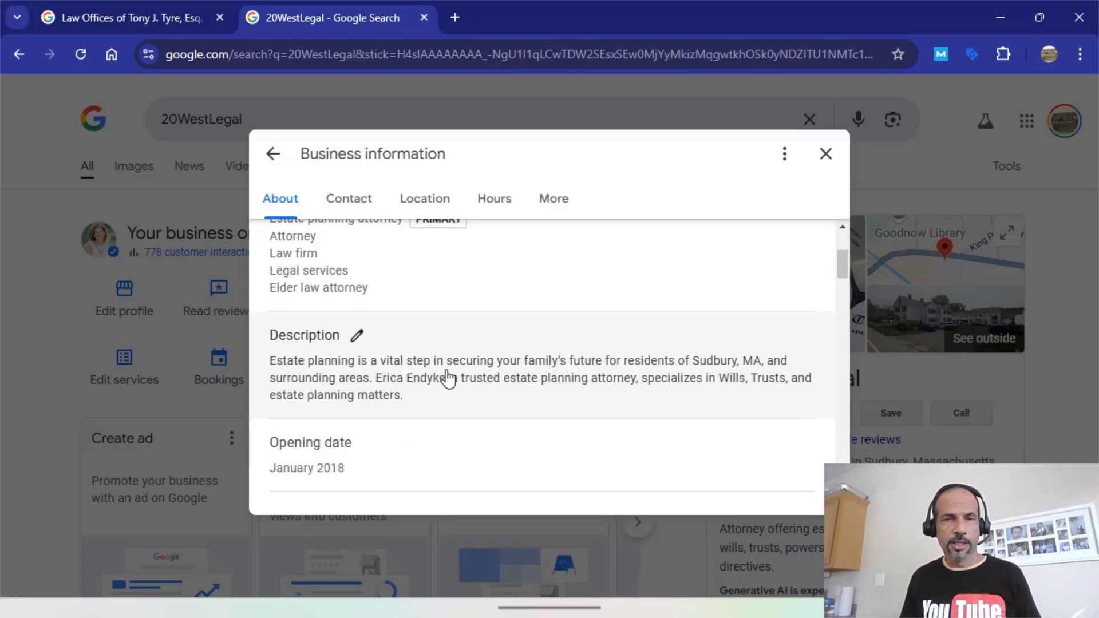
Open the 20WestLegal description for editing, generate a suggested description, and compare it with the current text.
click(358, 338)
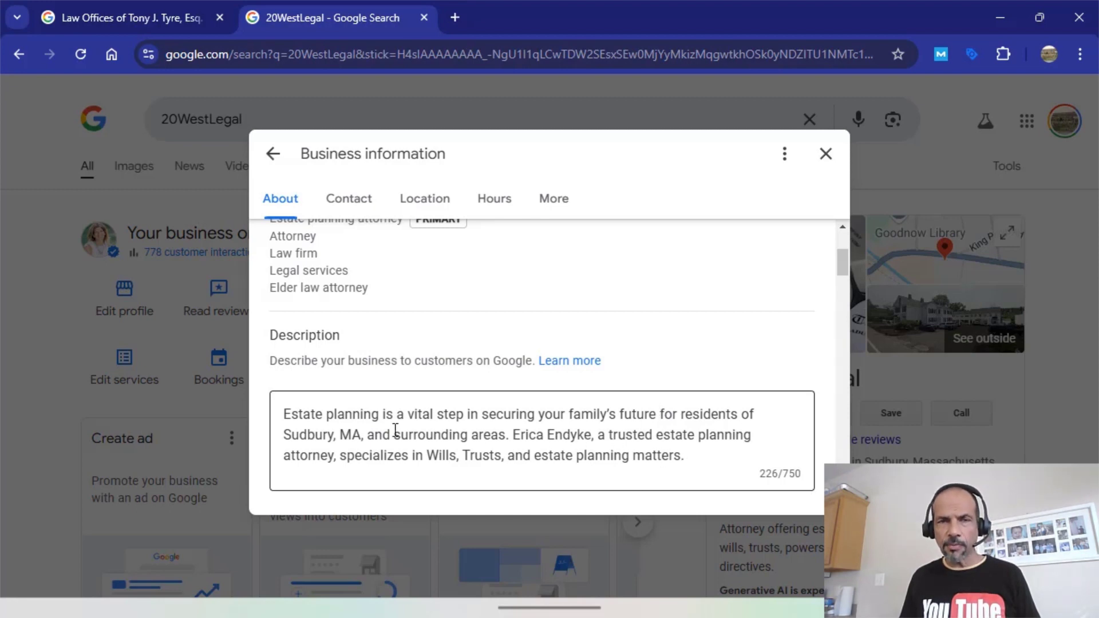
scroll(754, 445, down, 2)
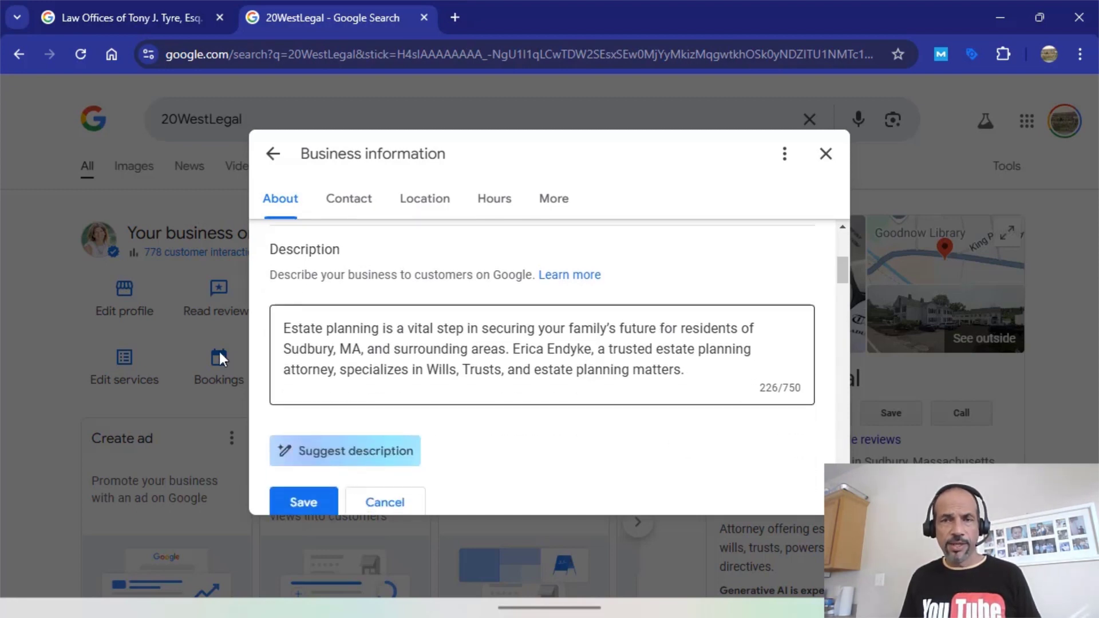
click(340, 461)
scroll(744, 401, down, 3)
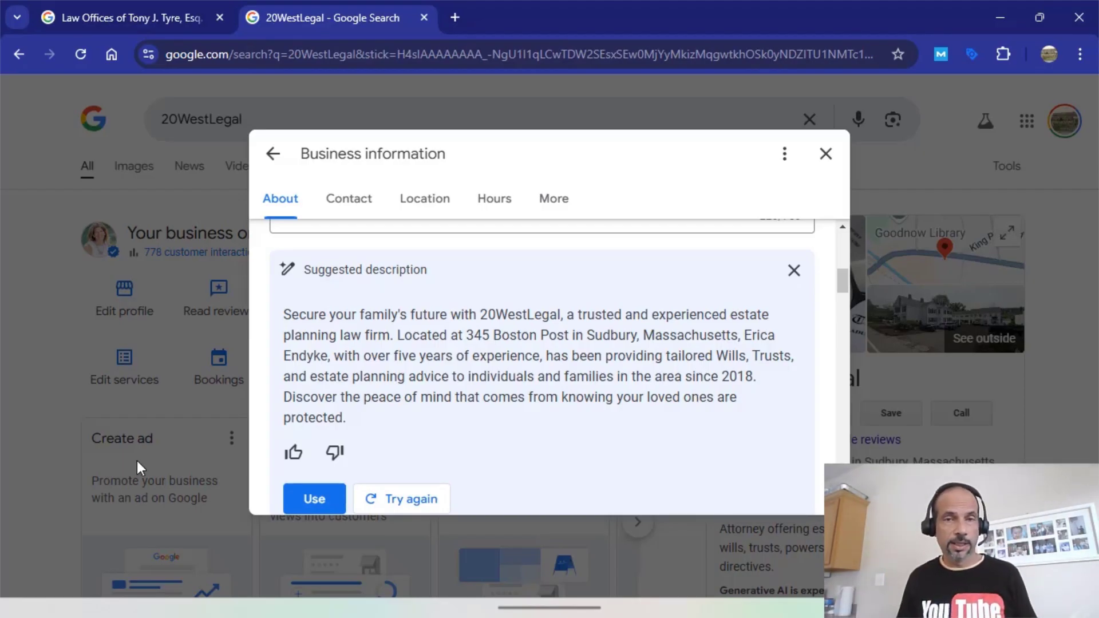
scroll(496, 351, up, 4)
scroll(501, 361, down, 3)
scroll(500, 366, down, 2)
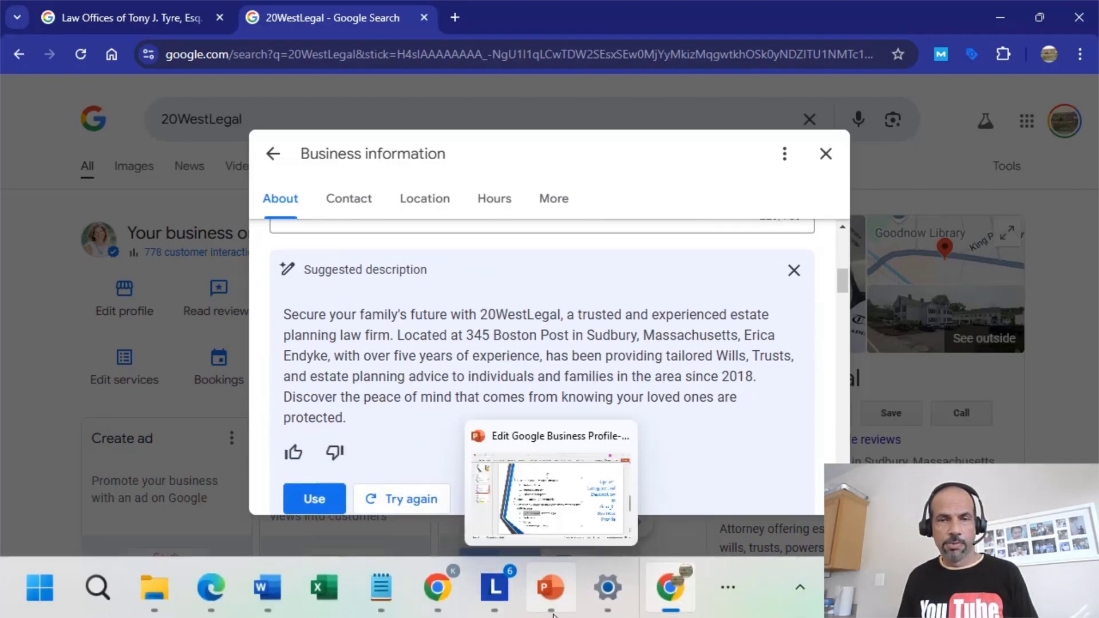
Switch to 20West.docx in Word and review the drafted description, including the living trusts wording.
mouse_move(260, 602)
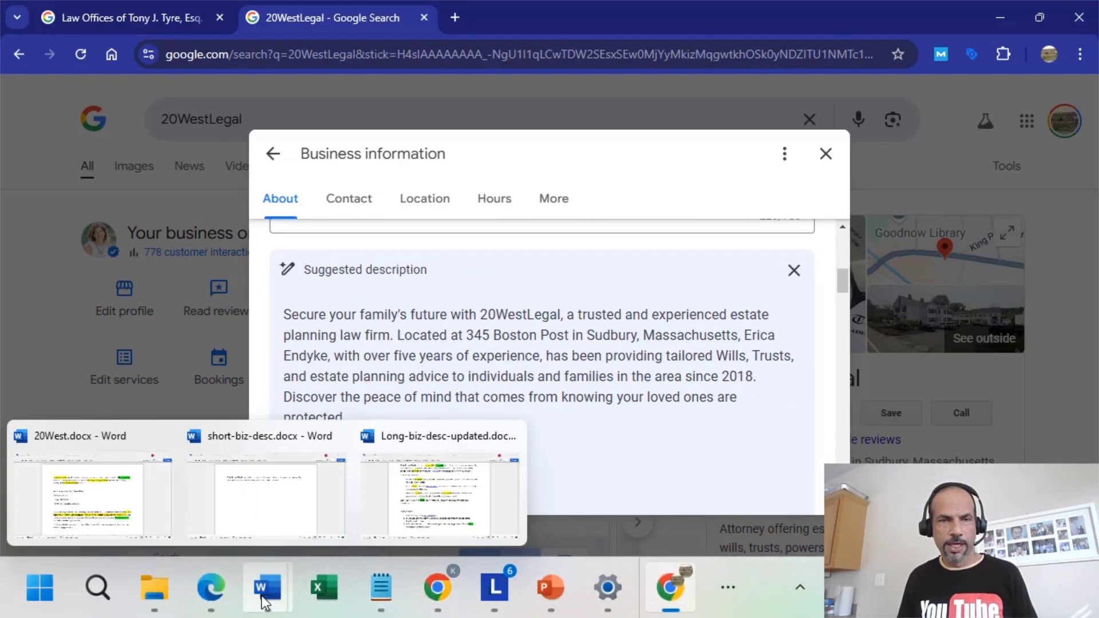
click(62, 508)
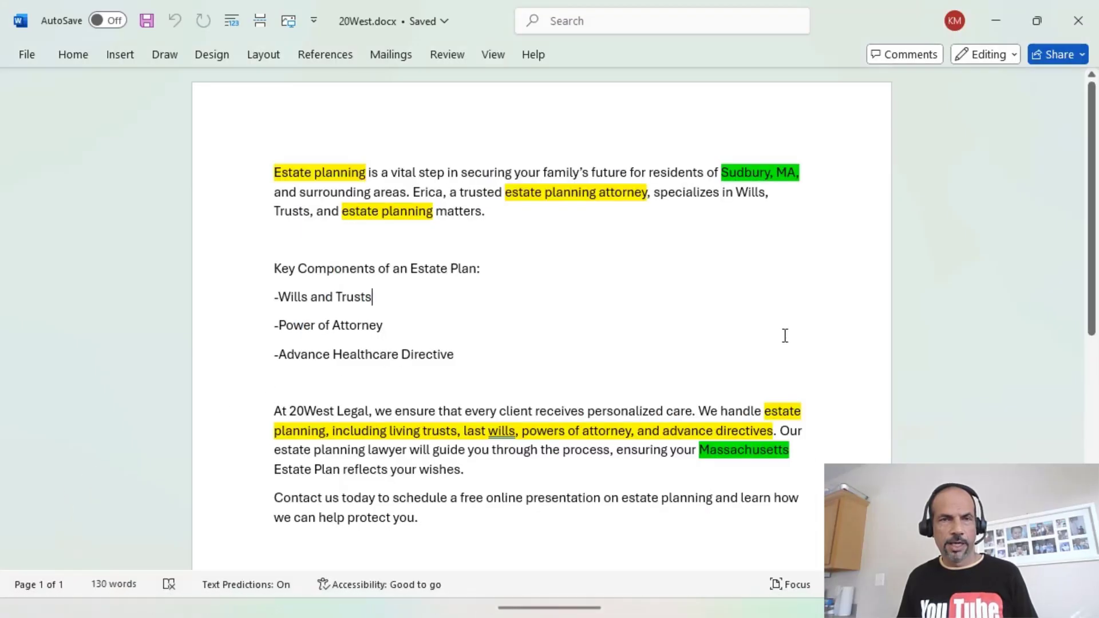
scroll(580, 337, down, 2)
scroll(548, 300, up, 2)
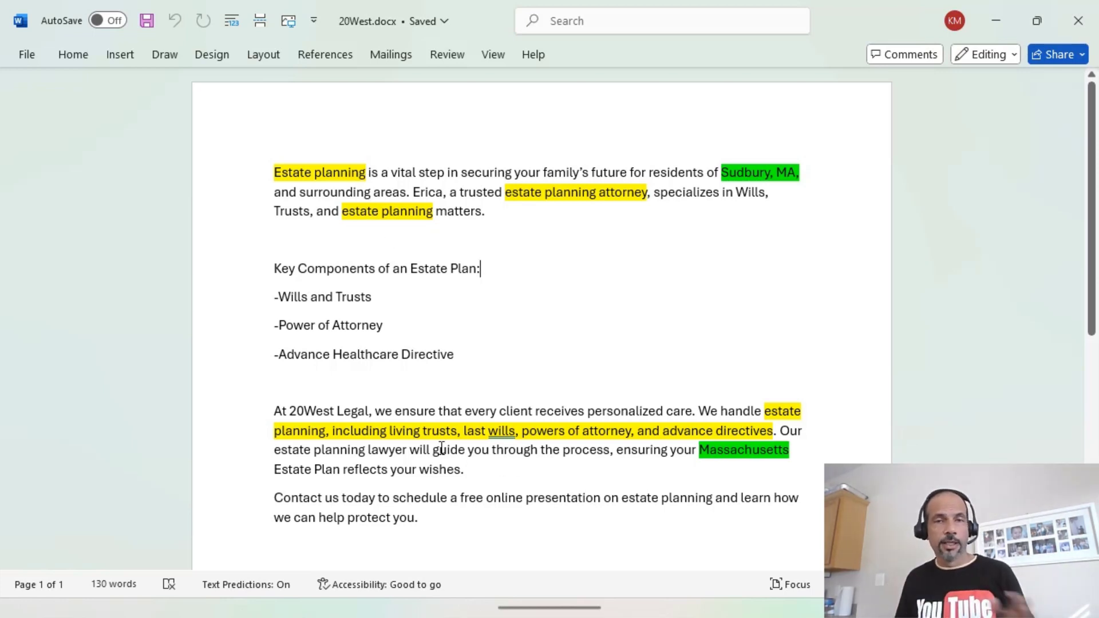
drag(469, 430, 389, 435)
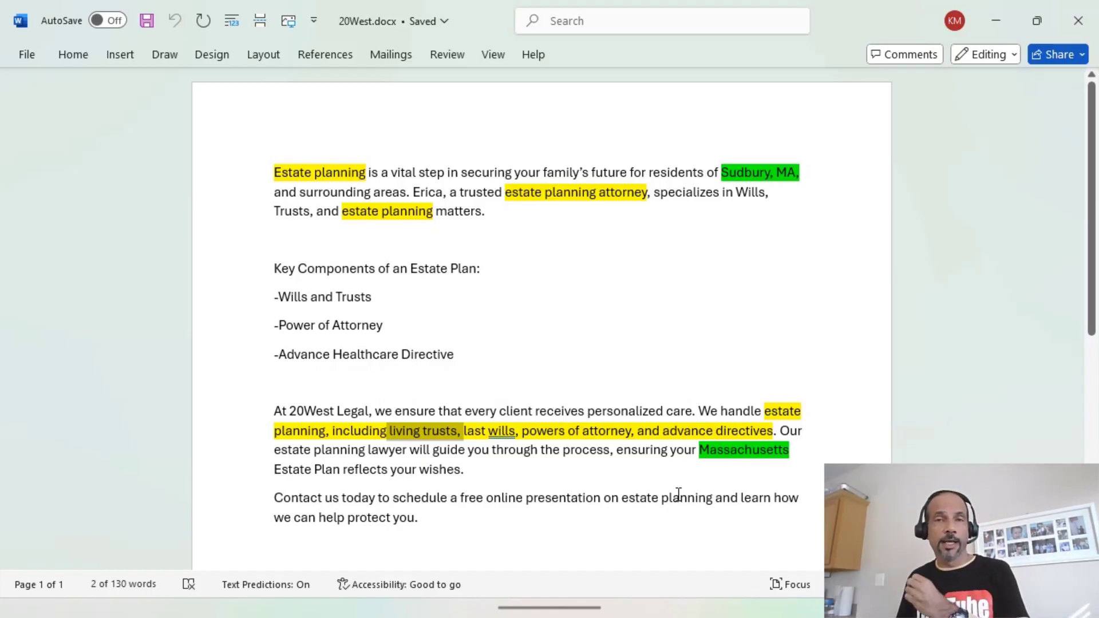
scroll(650, 496, down, 3)
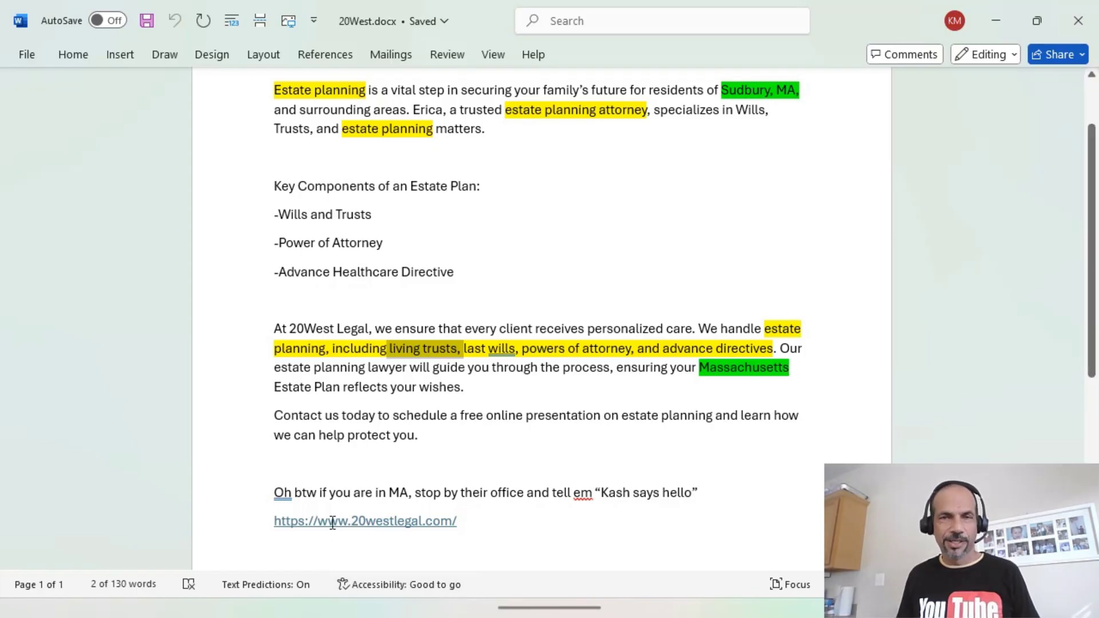
scroll(435, 410, up, 2)
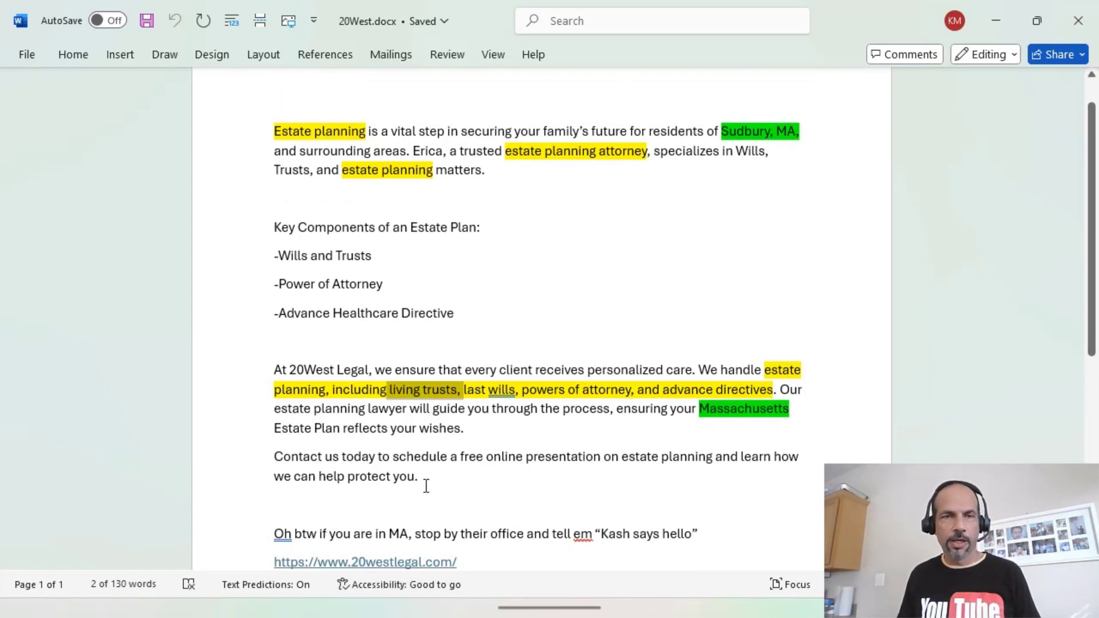
Copy the draft from 20West.docx through "we can help protect you." and replace 20WestLegal's description in Chrome with it, without the trailing blank line.
drag(424, 483, 238, 130)
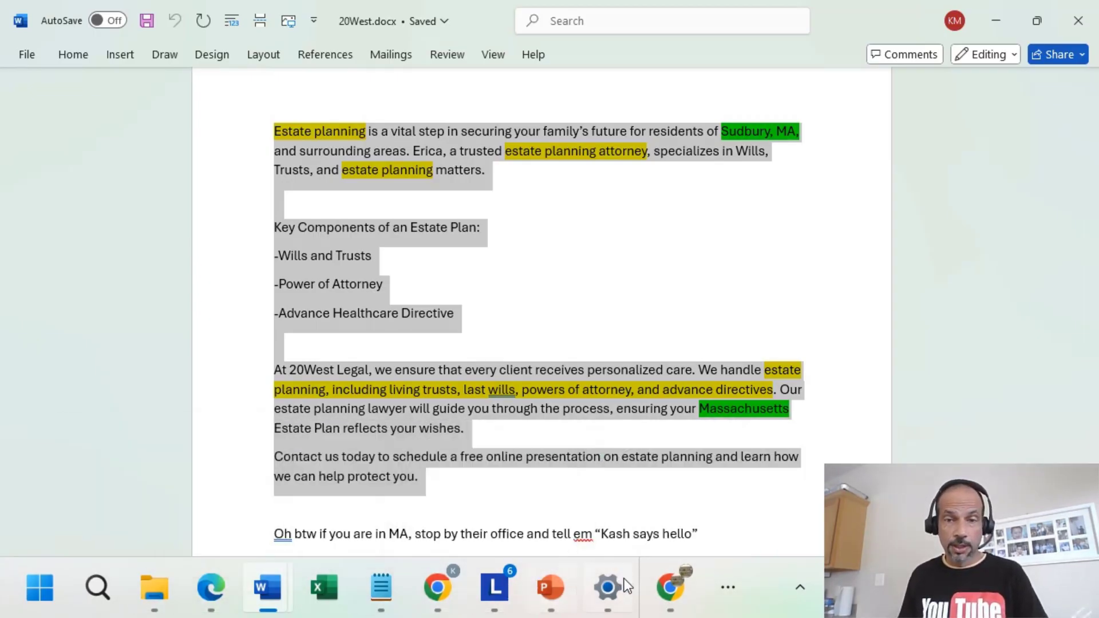
click(673, 585)
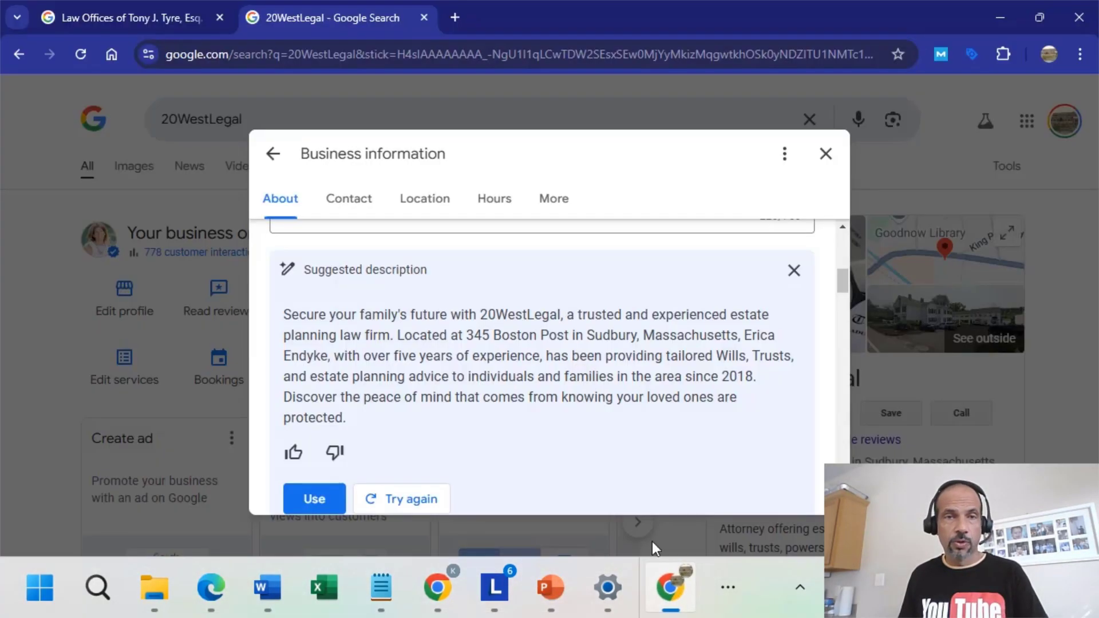
scroll(456, 441, up, 4)
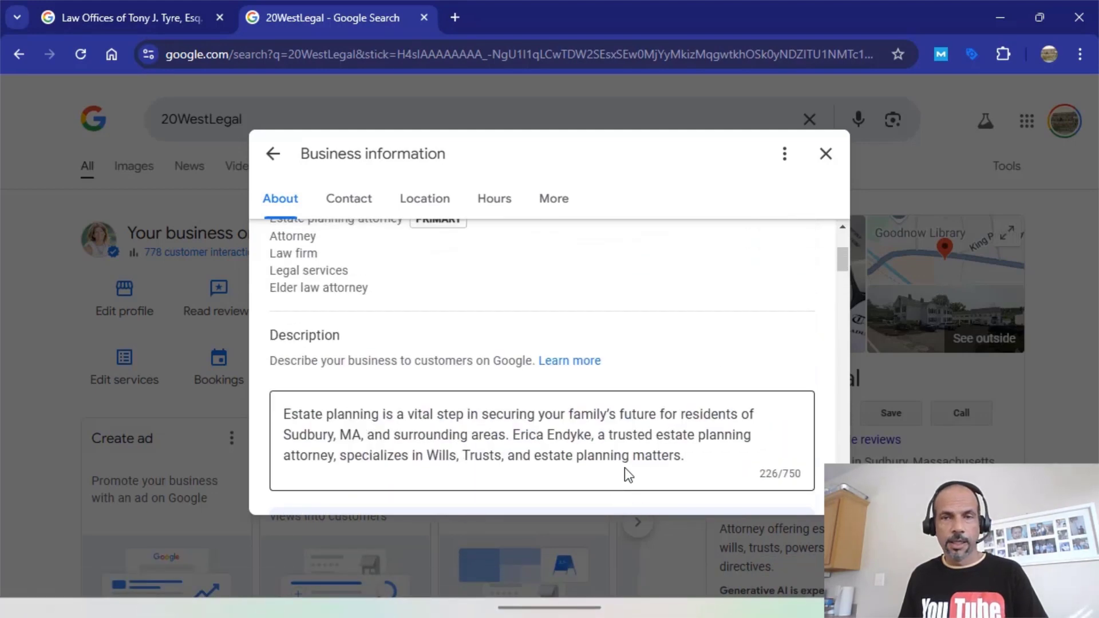
drag(687, 463, 274, 395)
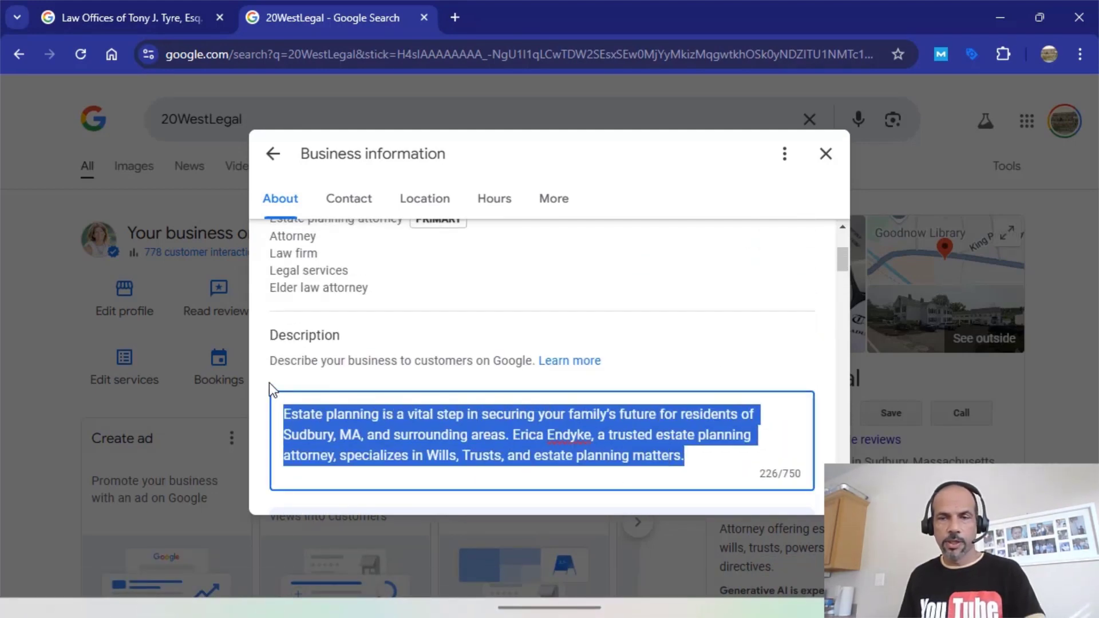
key(BackSpace)
key(ctrl+v)
scroll(638, 412, down, 2)
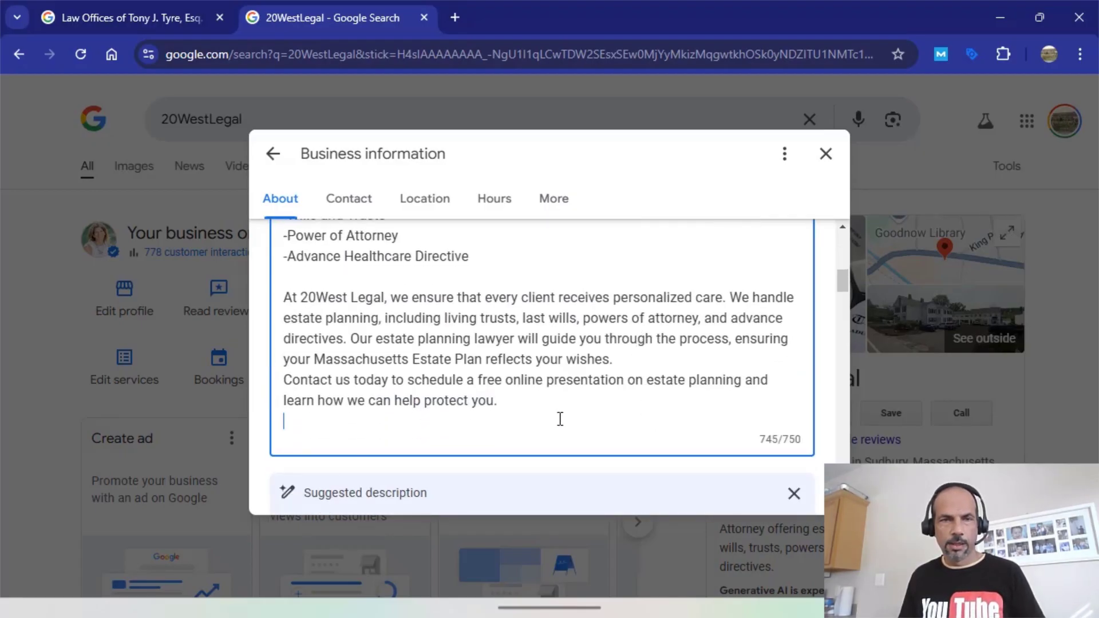
key(BackSpace)
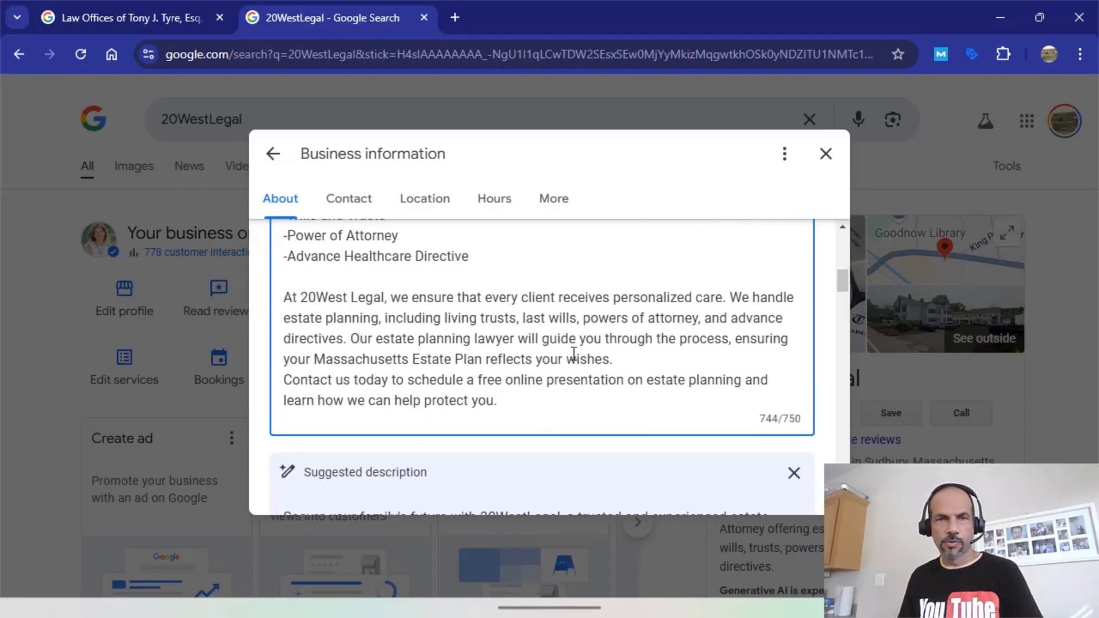
Save the new 20WestLegal description and review the pending edit against the current text.
scroll(573, 353, up, 3)
scroll(573, 353, down, 5)
scroll(573, 353, down, 5)
click(290, 475)
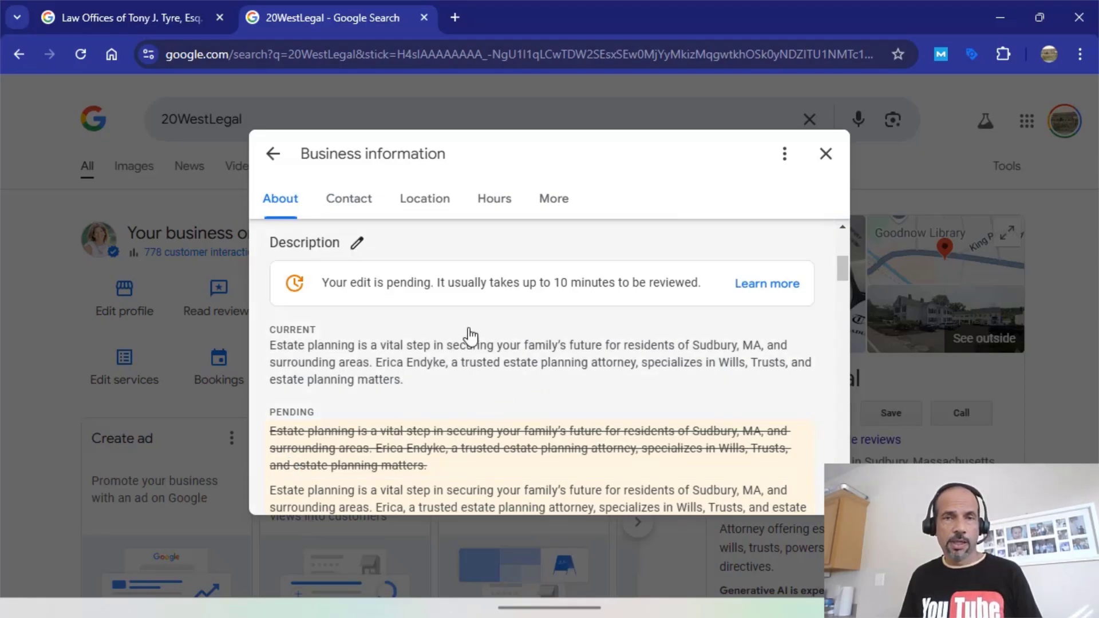
scroll(438, 403, down, 2)
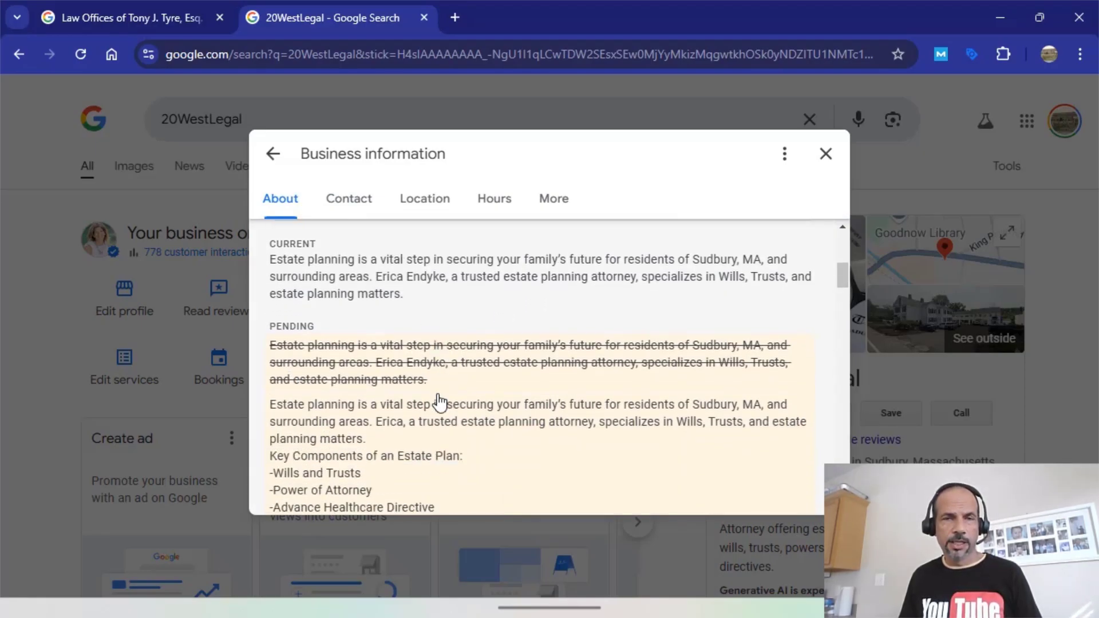
scroll(508, 404, down, 4)
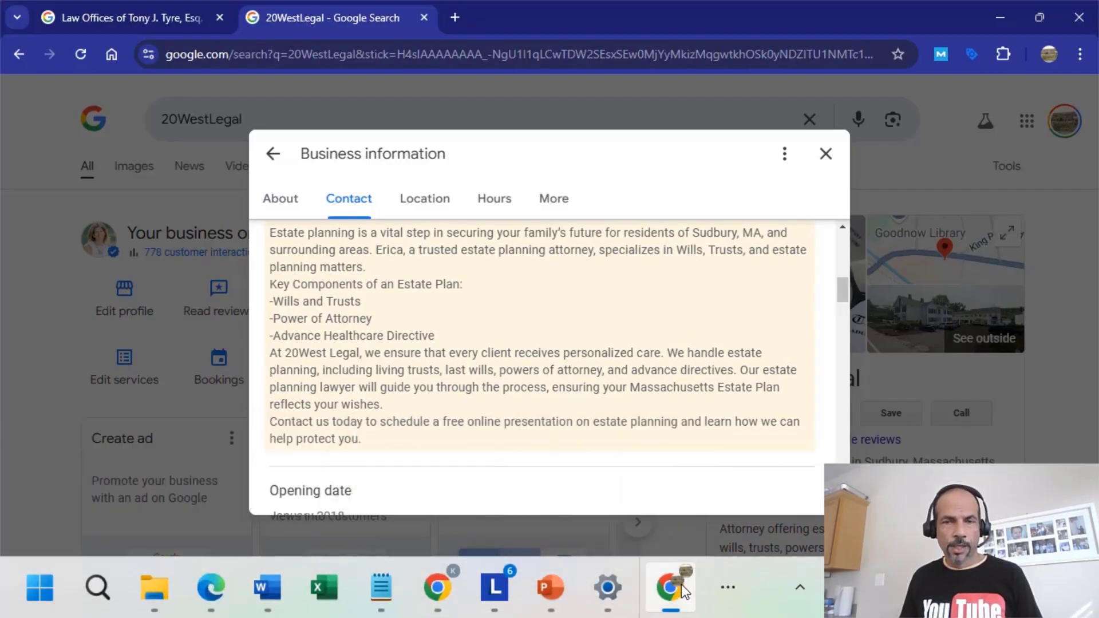
Switch to Edge, look through the WordStream article on updating a Google business listing, and view the Google Business Profile setup video page on YouTube.
click(209, 591)
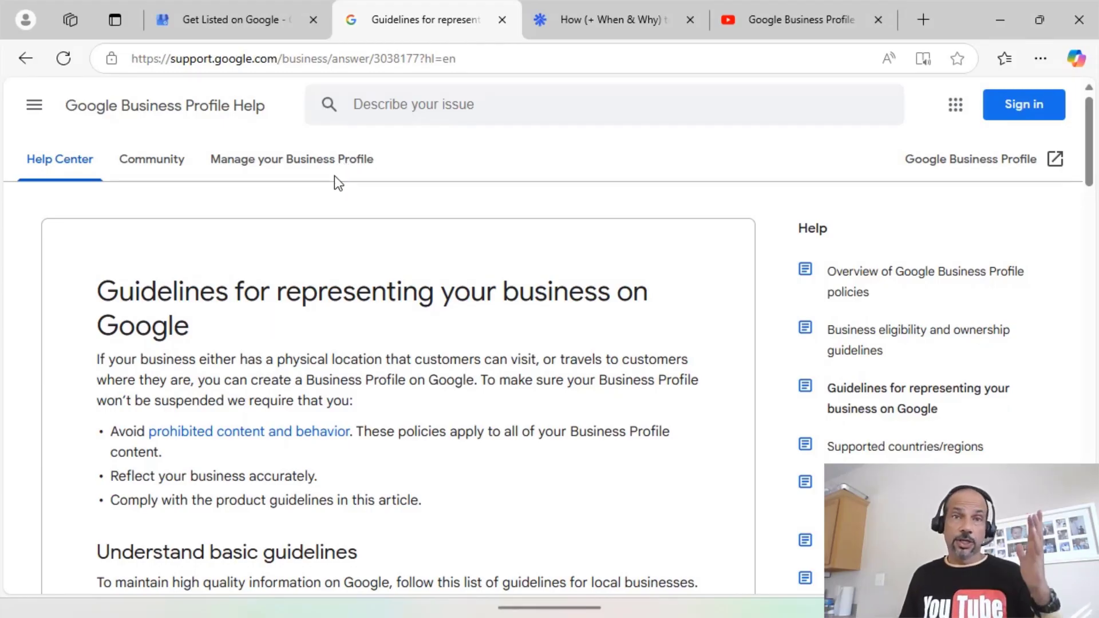
click(606, 17)
mouse_move(451, 203)
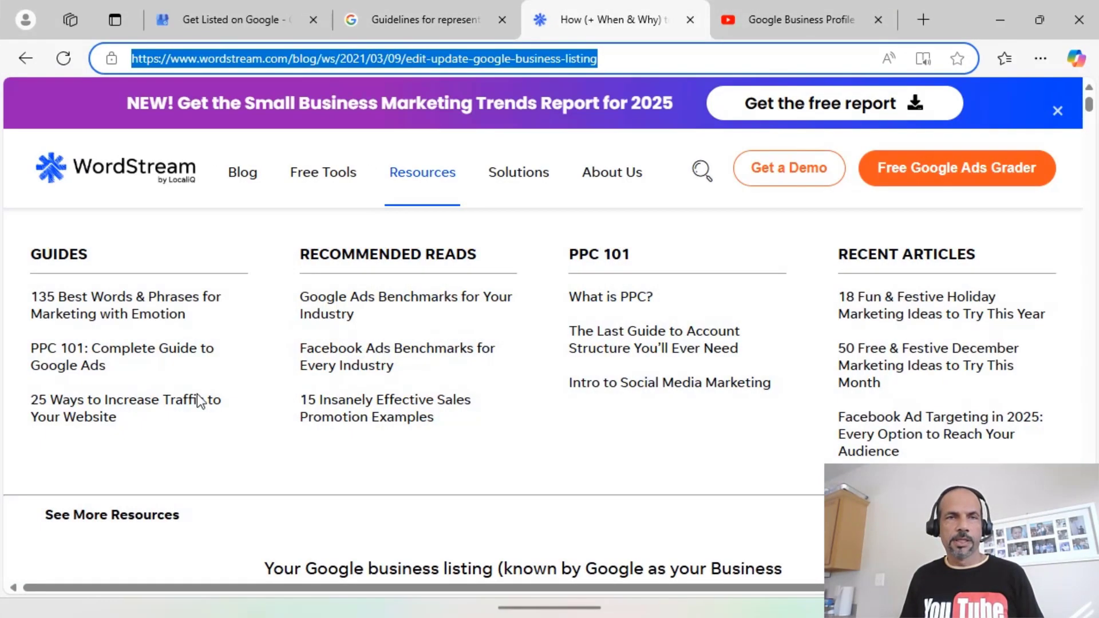
scroll(314, 478, down, 7)
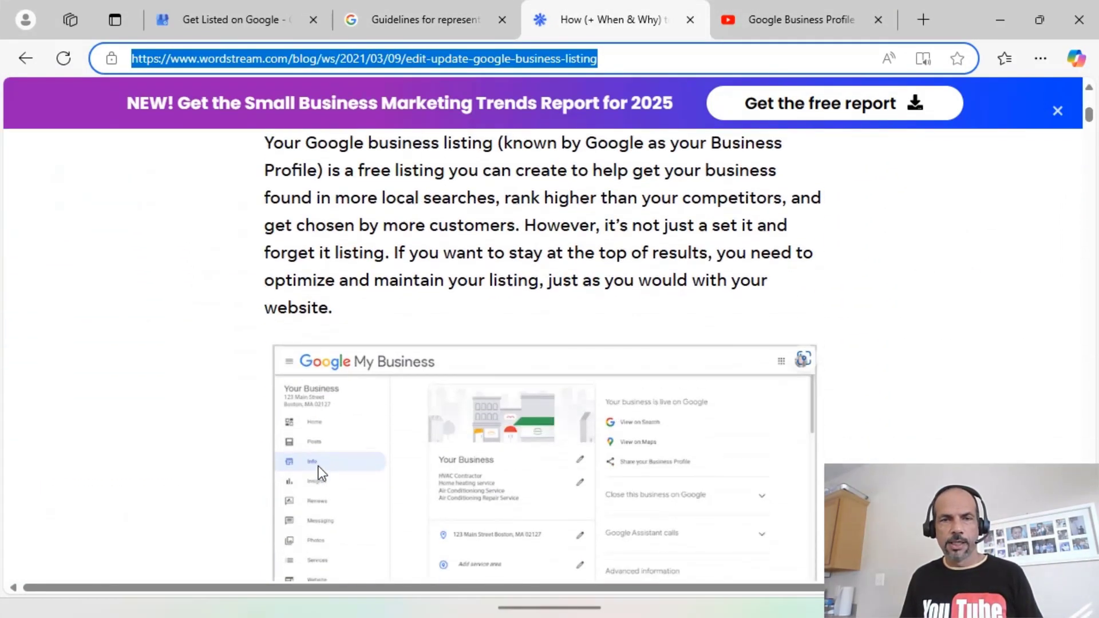
scroll(340, 433, up, 2)
scroll(342, 435, down, 10)
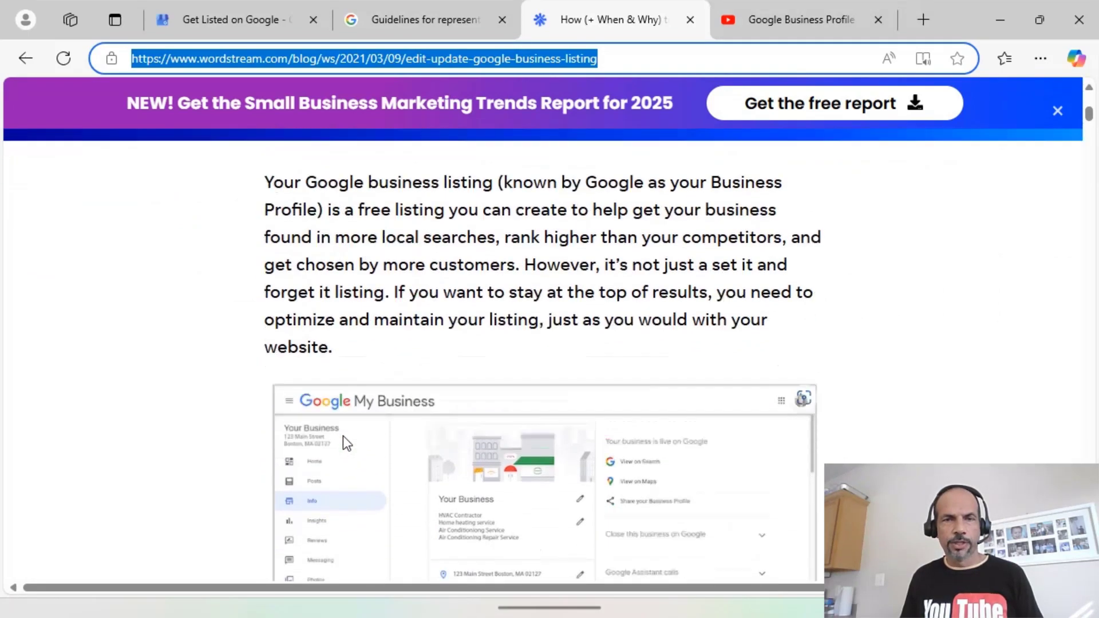
scroll(342, 435, down, 7)
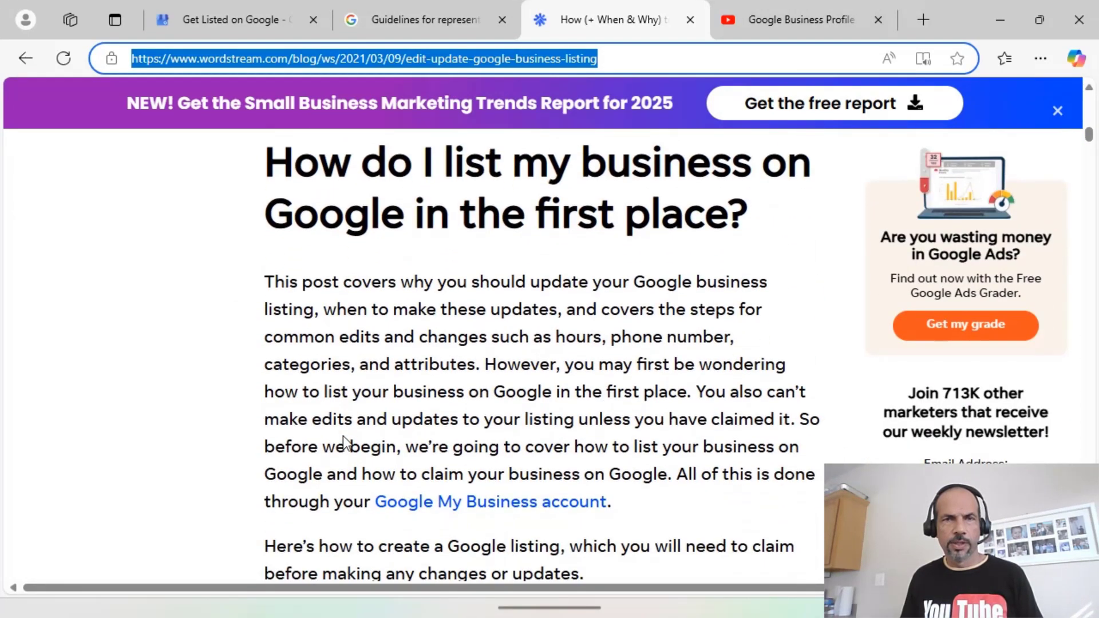
scroll(347, 436, down, 6)
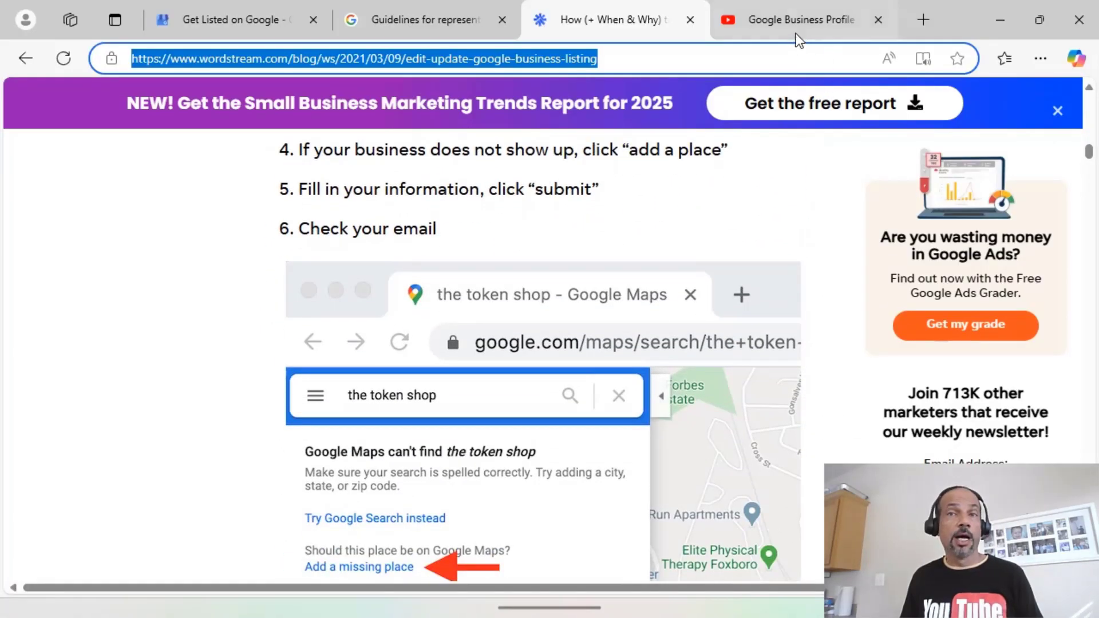
click(792, 25)
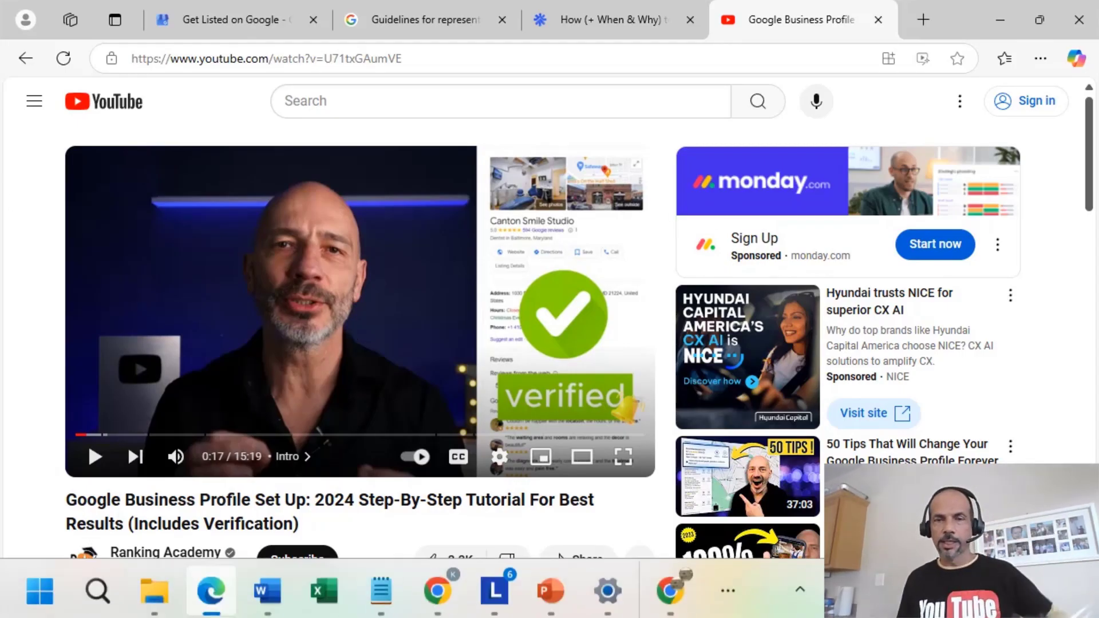
Switch to the Edit Google Business Profile presentation in PowerPoint and show slide 4 with the contact links.
click(548, 586)
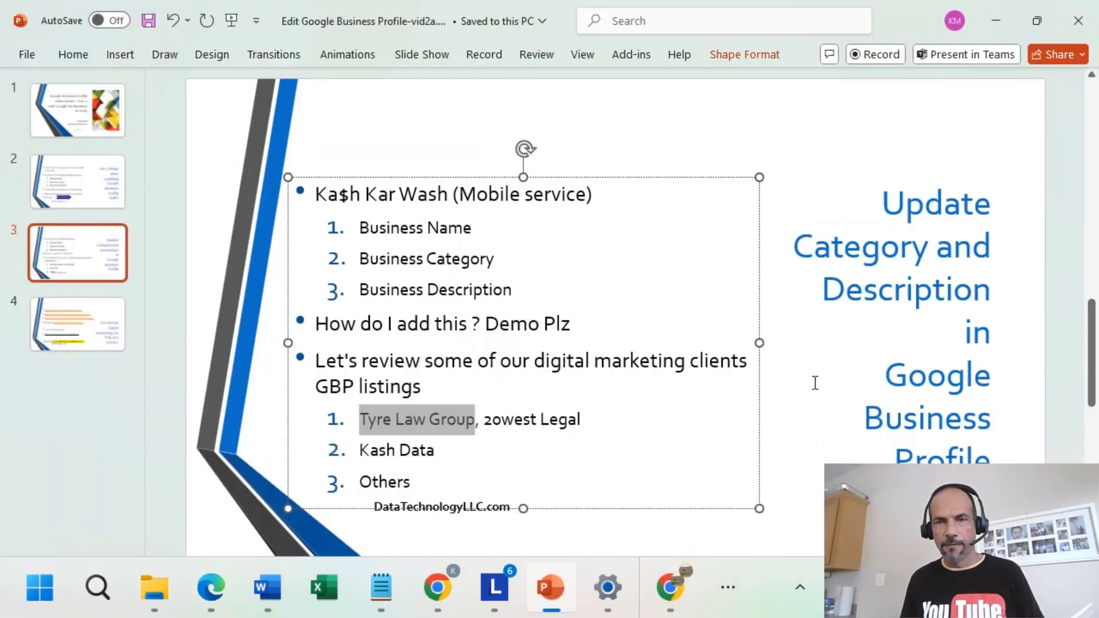
click(77, 339)
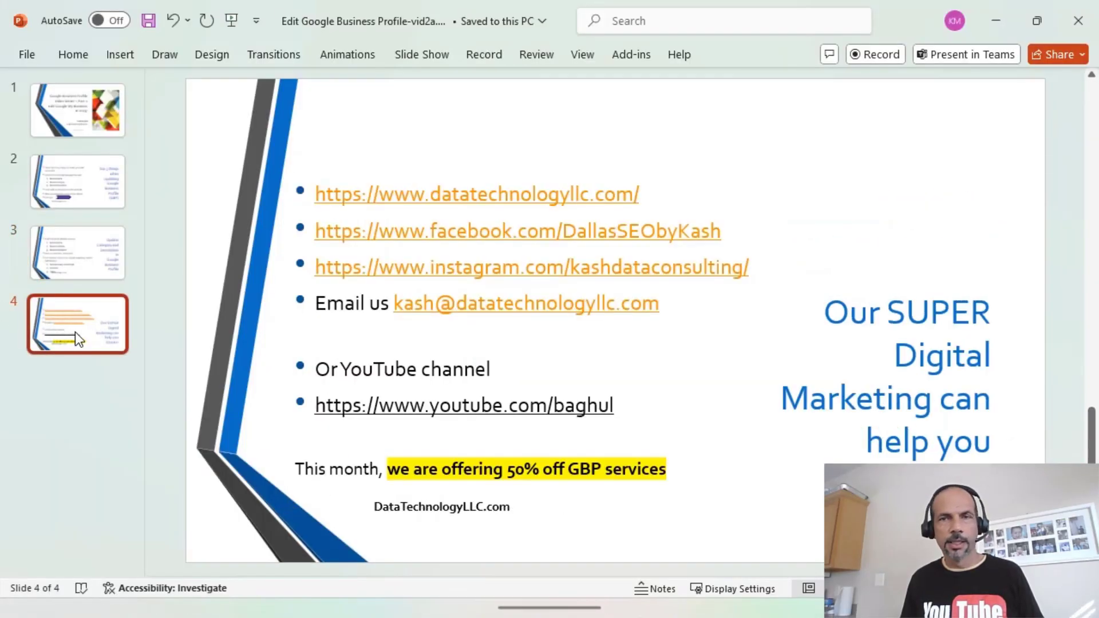